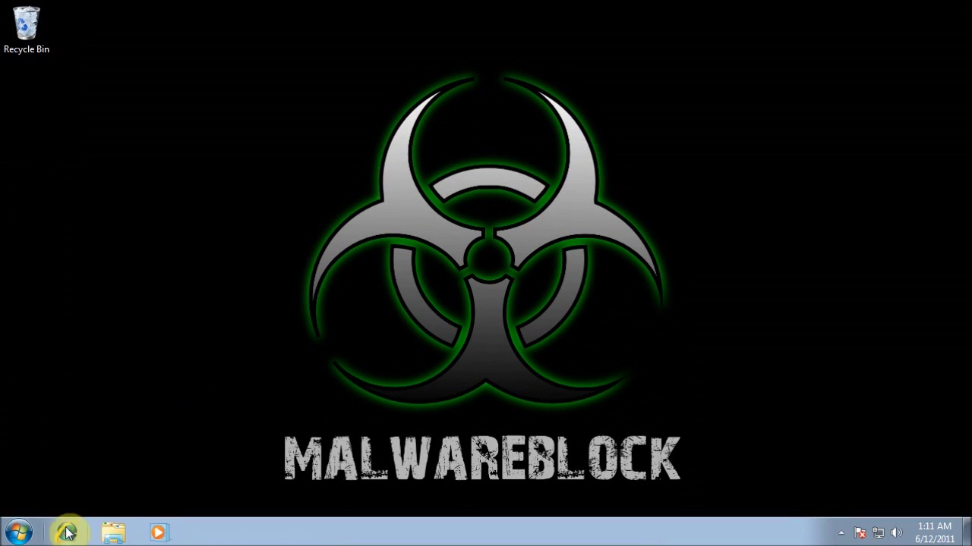
Launch Internet Explorer, postpone its first-run setup, and go to download.com.
left_click(66, 531)
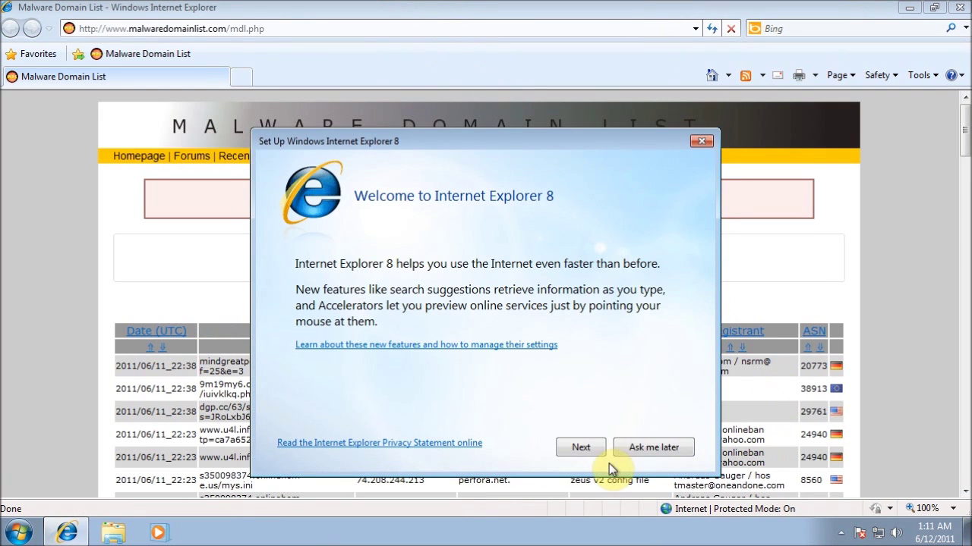
left_click(635, 445)
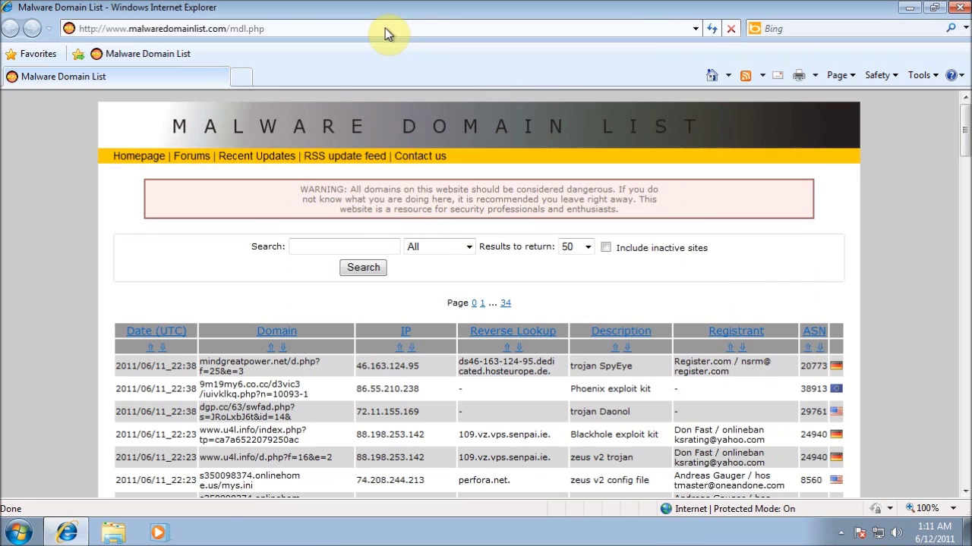
left_click(386, 28)
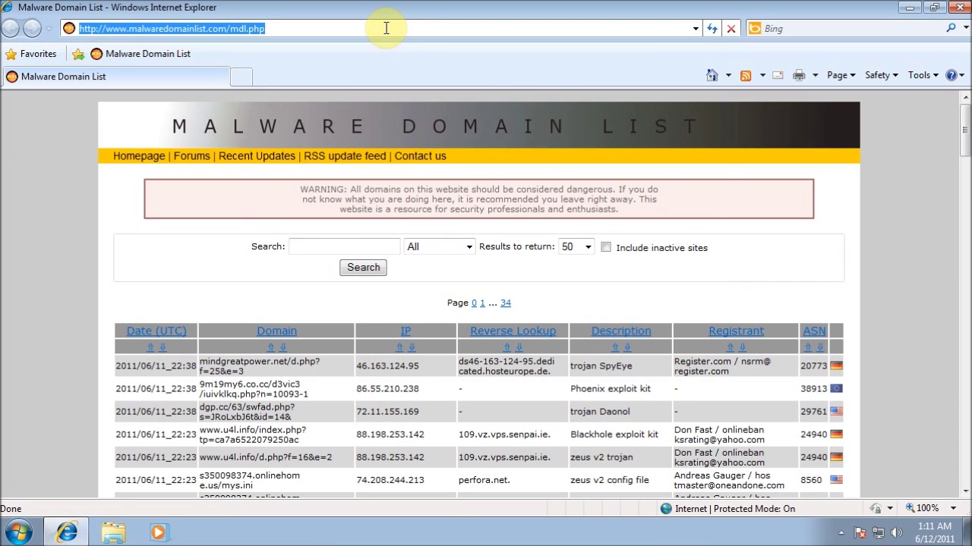
type("download")
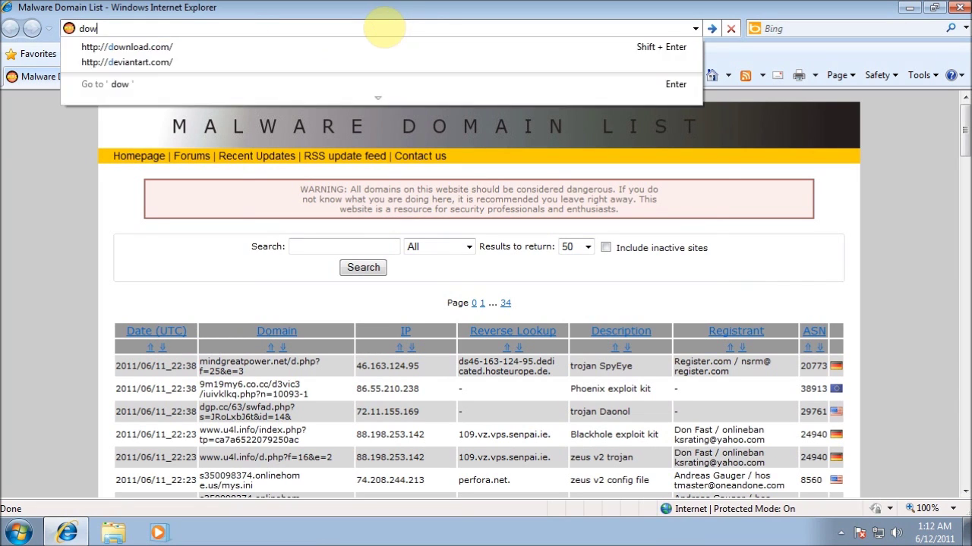
key("Down")
key("Return")
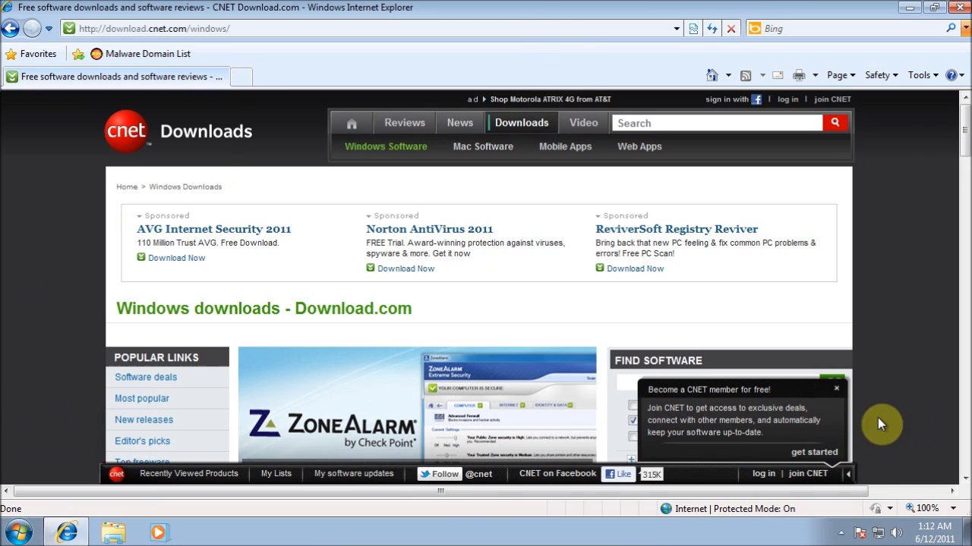
Dismiss the membership popup and open AVG Anti-Virus Free Edition 2011 from Most Popular Downloads.
left_click(838, 399)
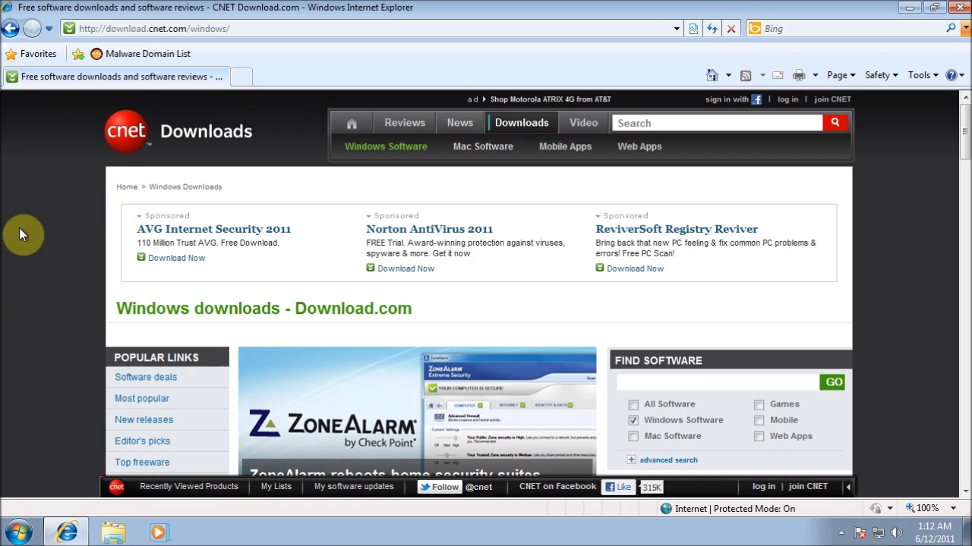
scroll(33, 210, "down", 3)
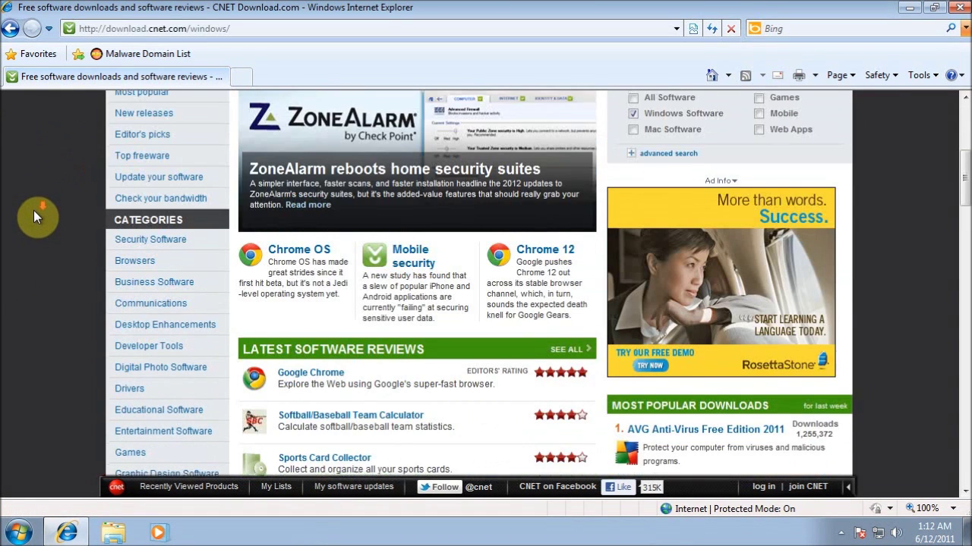
scroll(33, 211, "down", 1)
scroll(33, 211, "up", 4)
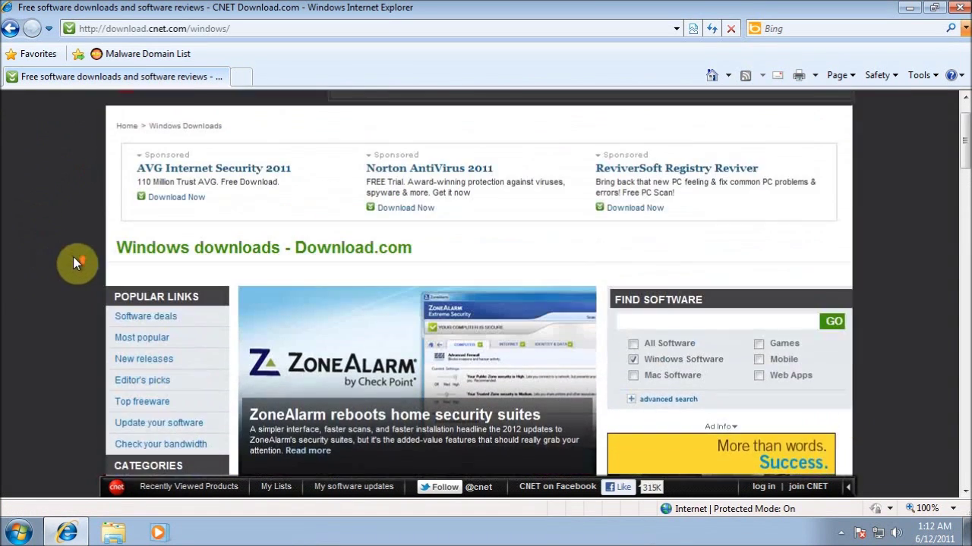
scroll(73, 260, "up", 1)
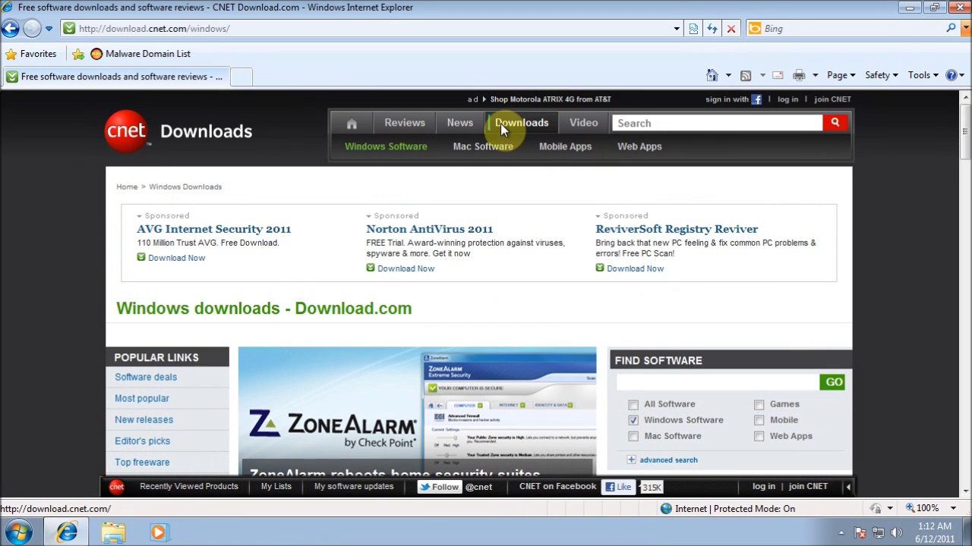
scroll(336, 273, "down", 2)
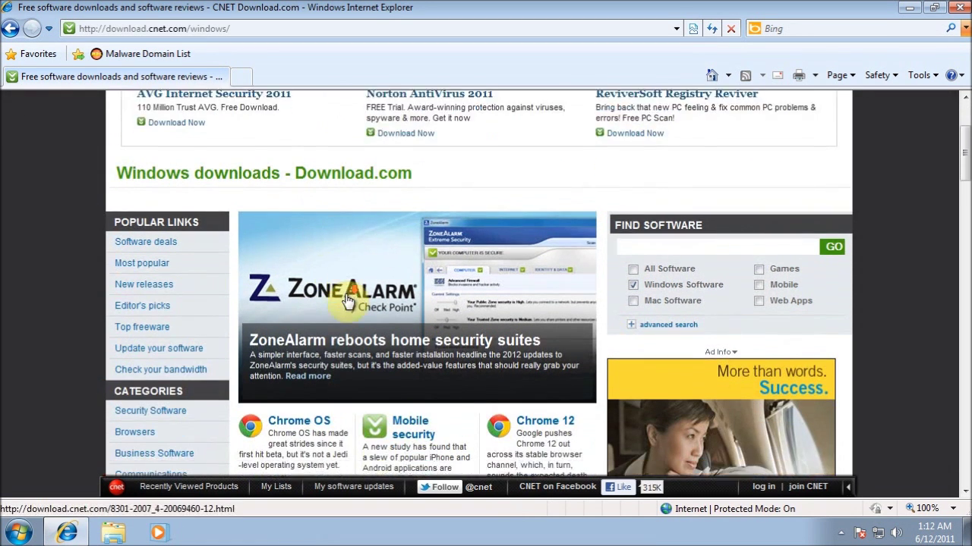
scroll(345, 300, "down", 5)
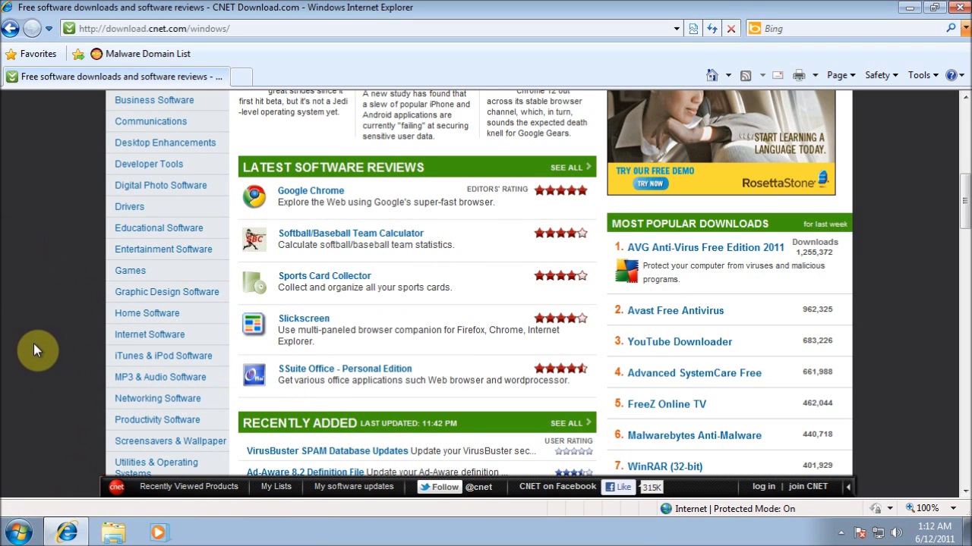
scroll(33, 343, "up", 6)
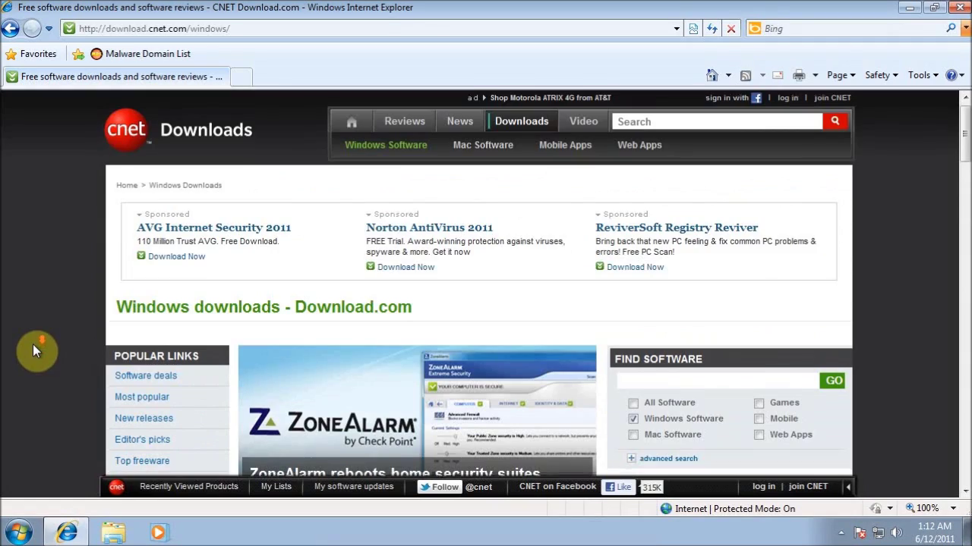
scroll(32, 343, "down", 3)
scroll(211, 219, "up", 2)
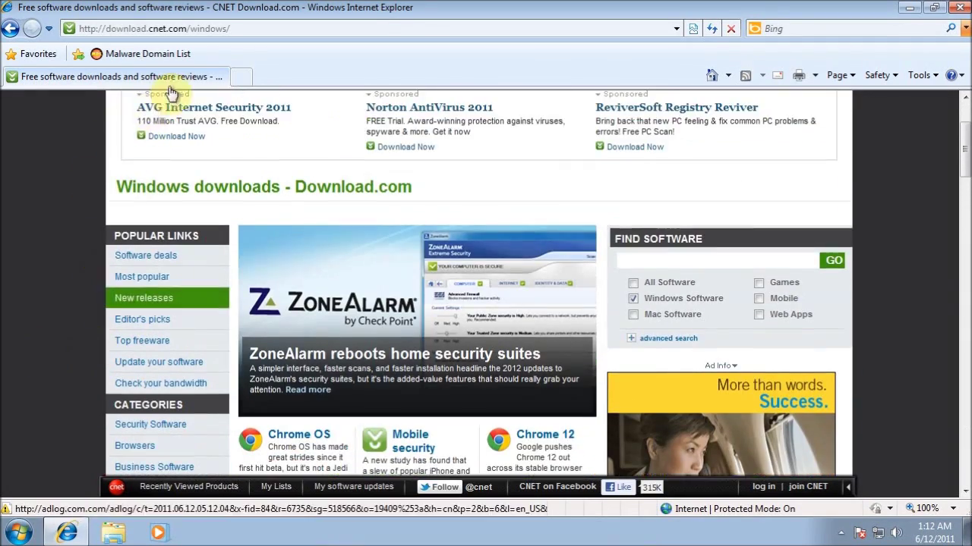
scroll(152, 190, "down", 5)
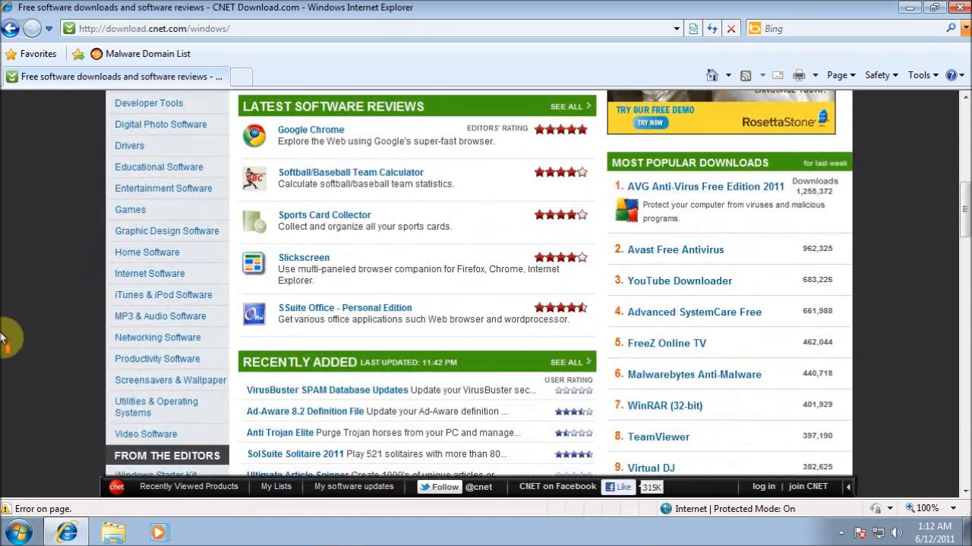
mouse_move(961, 210)
left_mouse_down()
mouse_move(965, 233)
mouse_move(965, 221)
left_mouse_up()
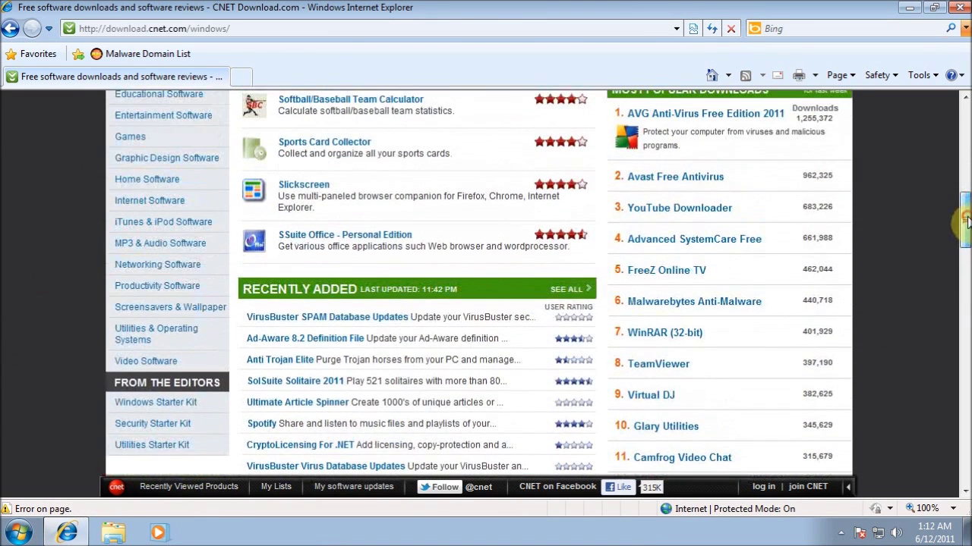
left_click(740, 119)
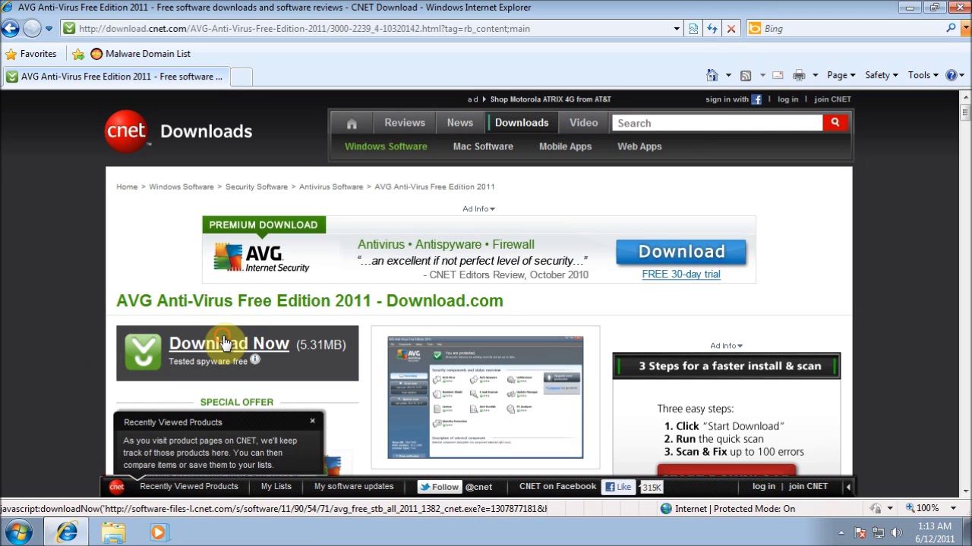
Download the AVG setup, run it, and allow it through User Account Control.
left_click(225, 343)
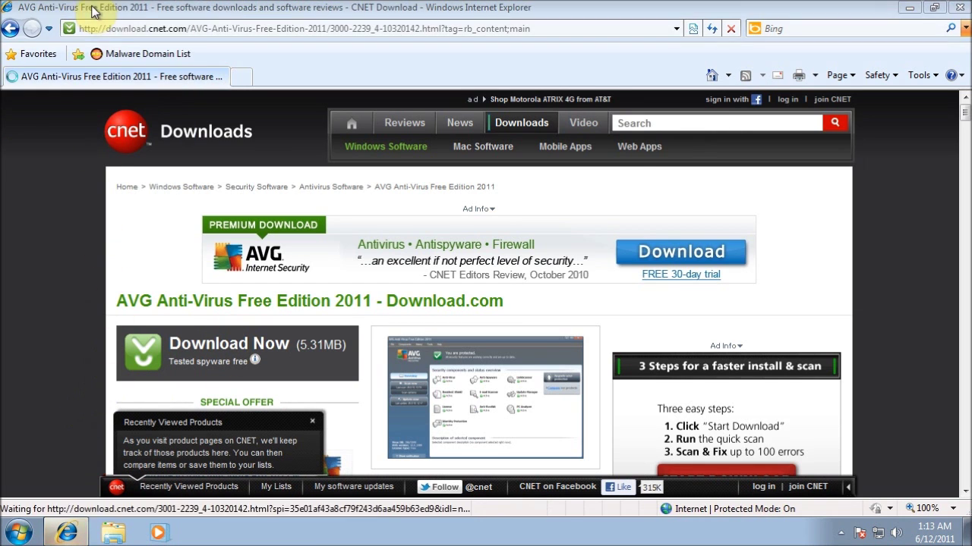
left_click(472, 277)
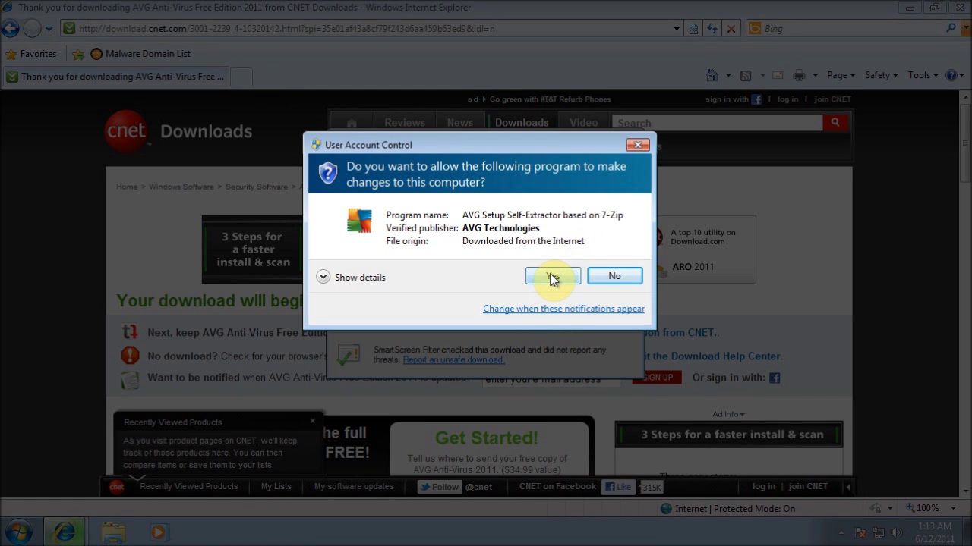
left_click(551, 277)
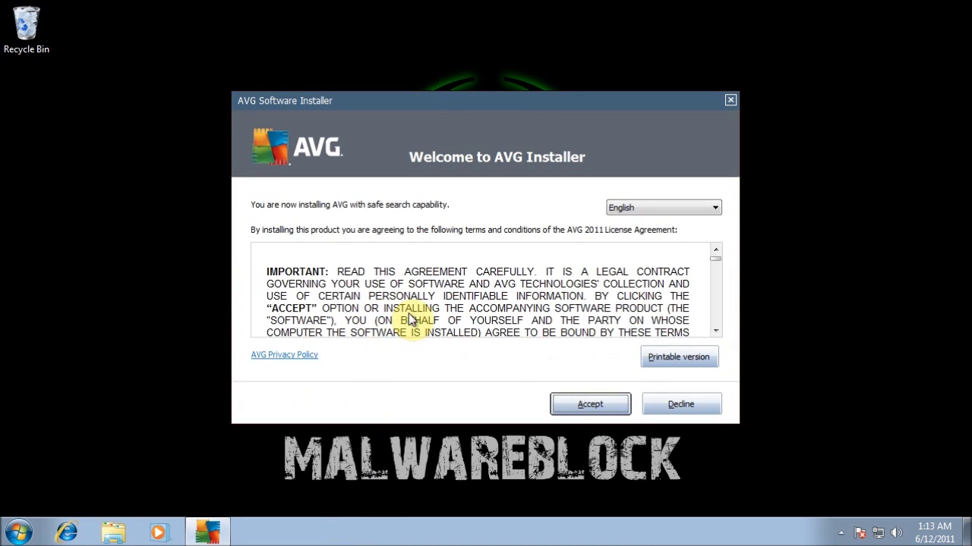
Accept the licence, choose free basic protection with Quick Install, and untick Security Toolbar and Secure Search.
left_click(608, 420)
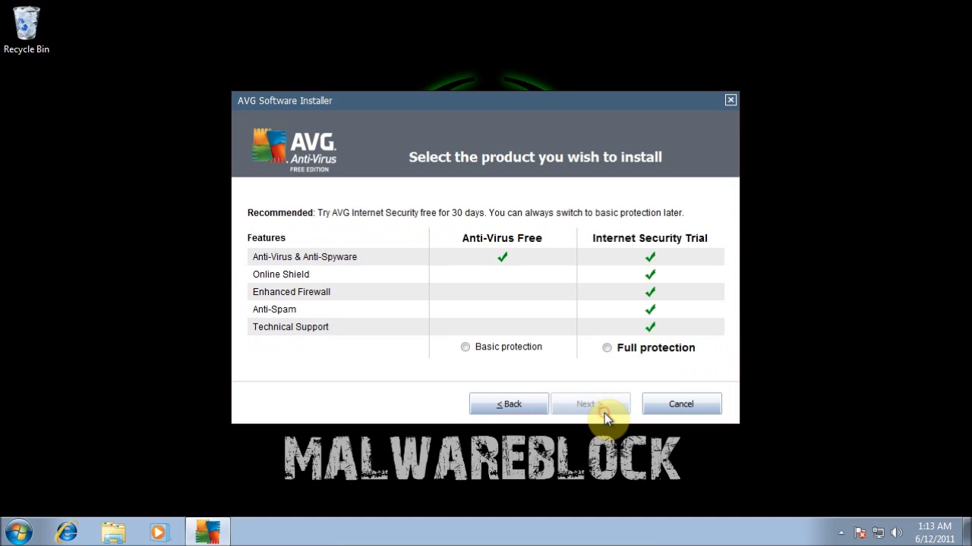
left_click(479, 350)
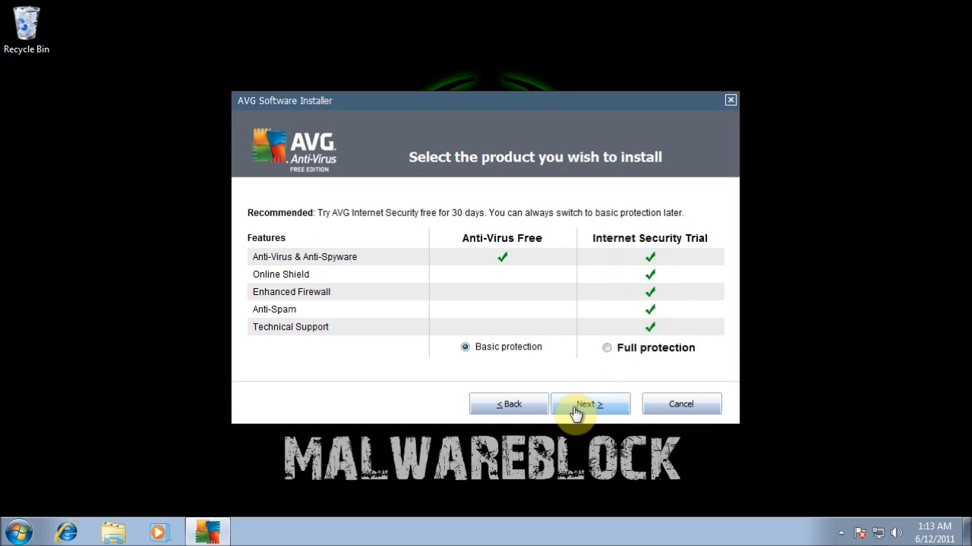
left_click(596, 410)
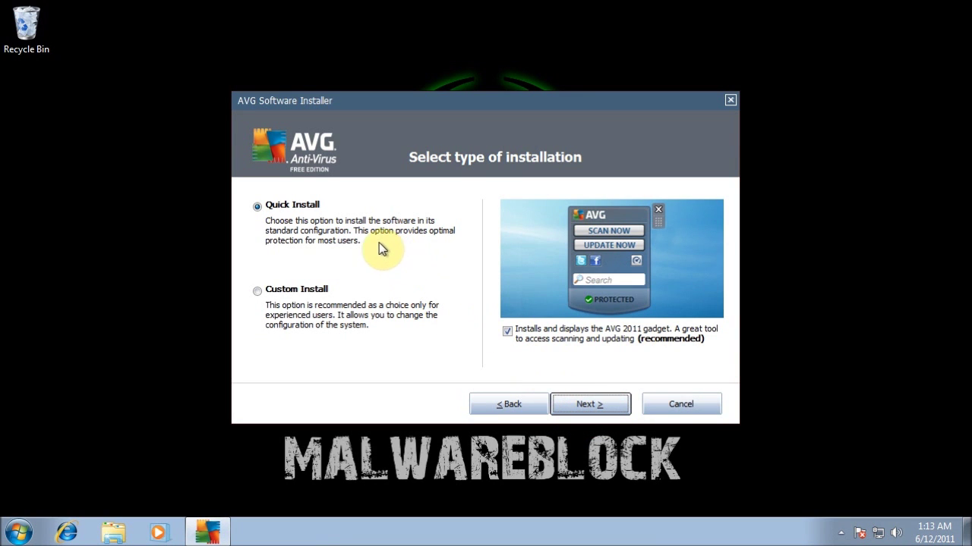
left_click(579, 383)
left_click(589, 405)
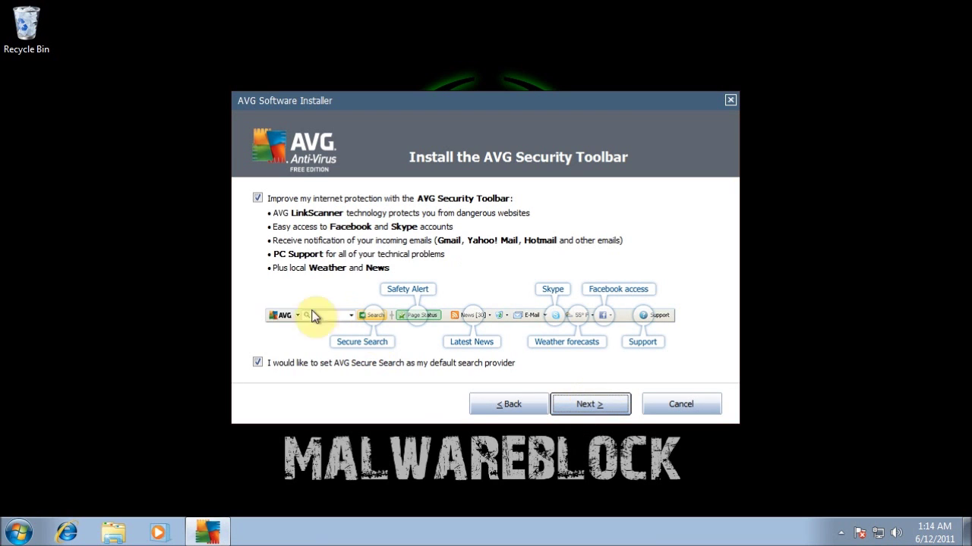
left_click(417, 198)
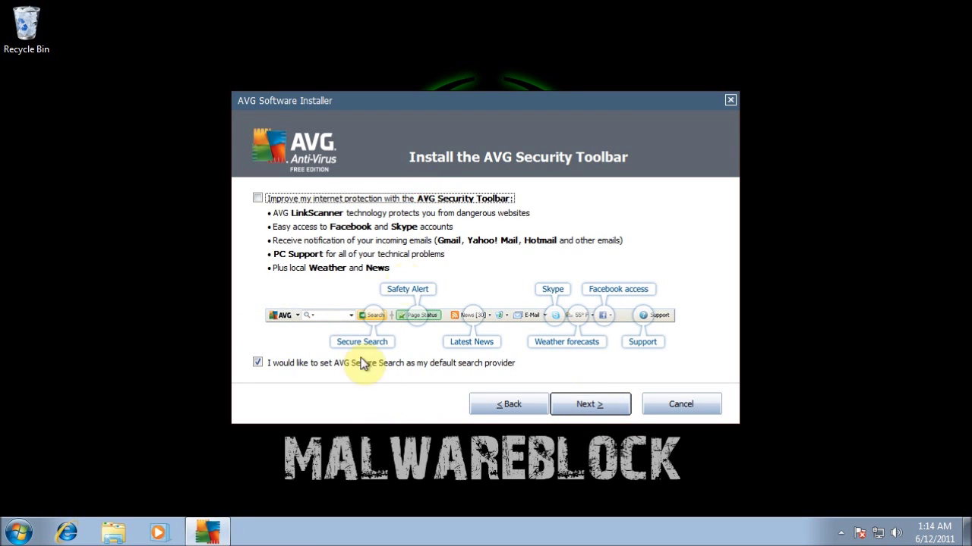
left_click(301, 362)
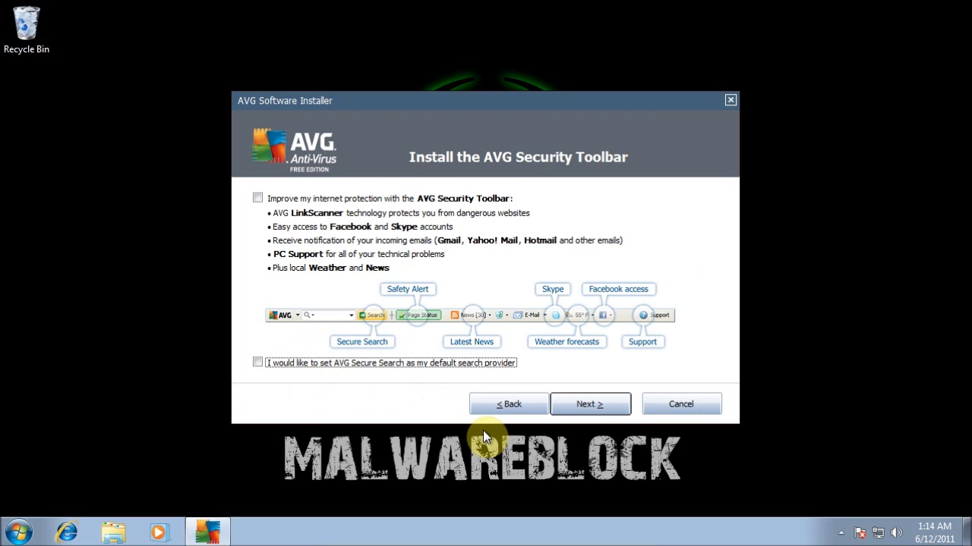
Start the AVG installation from the toolbar options page.
left_click(595, 404)
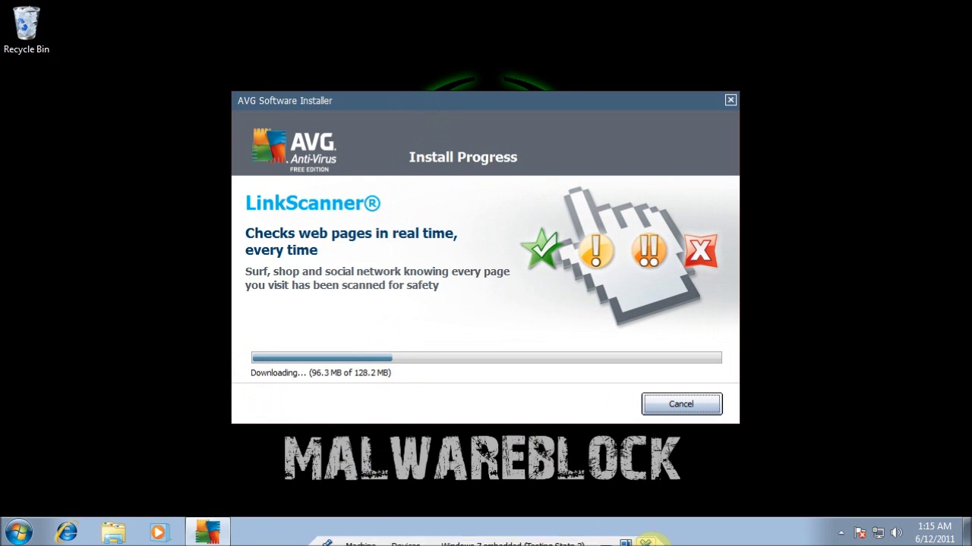
Restore the VM to fullscreen, dismiss the out-of-date notice, and finish the AVG installation.
left_click(634, 539)
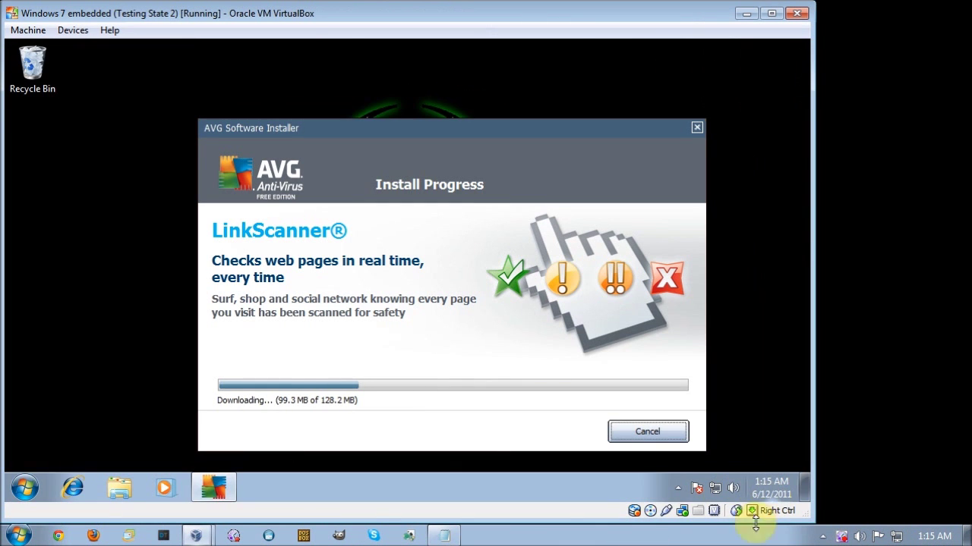
right_click(706, 538)
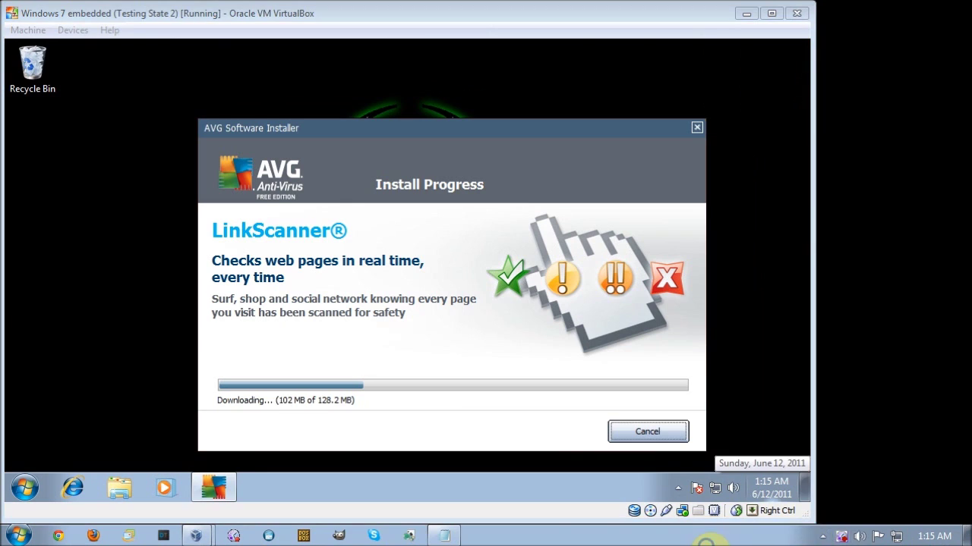
left_click(627, 542)
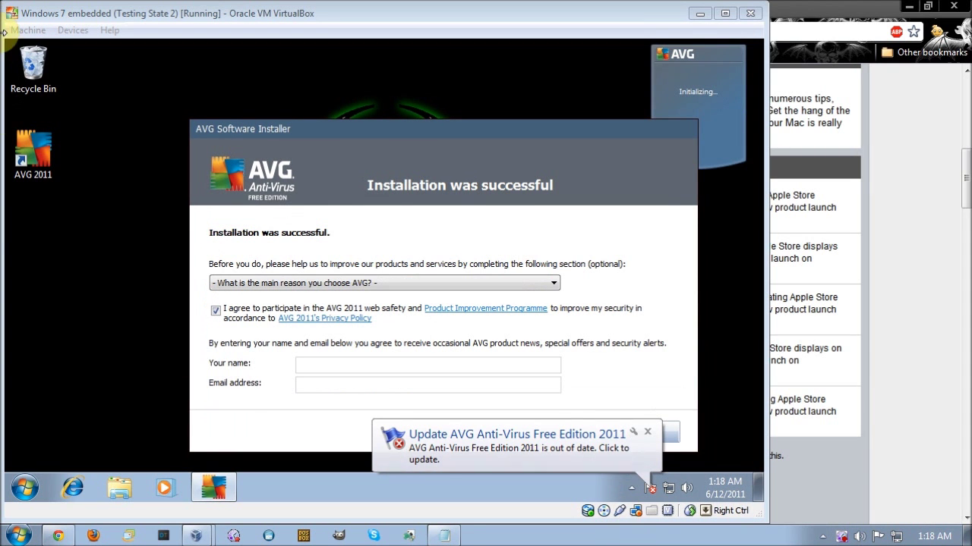
left_click(40, 30)
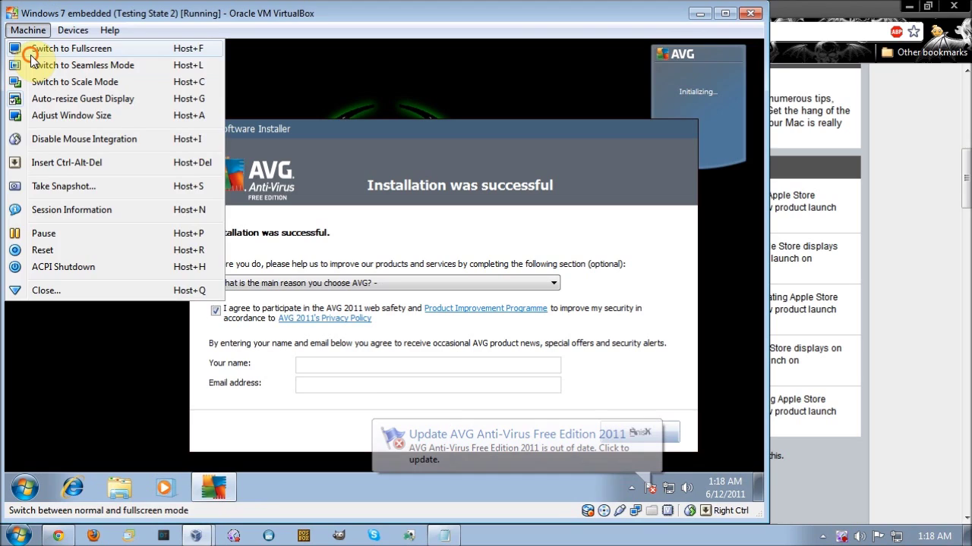
left_click(30, 49)
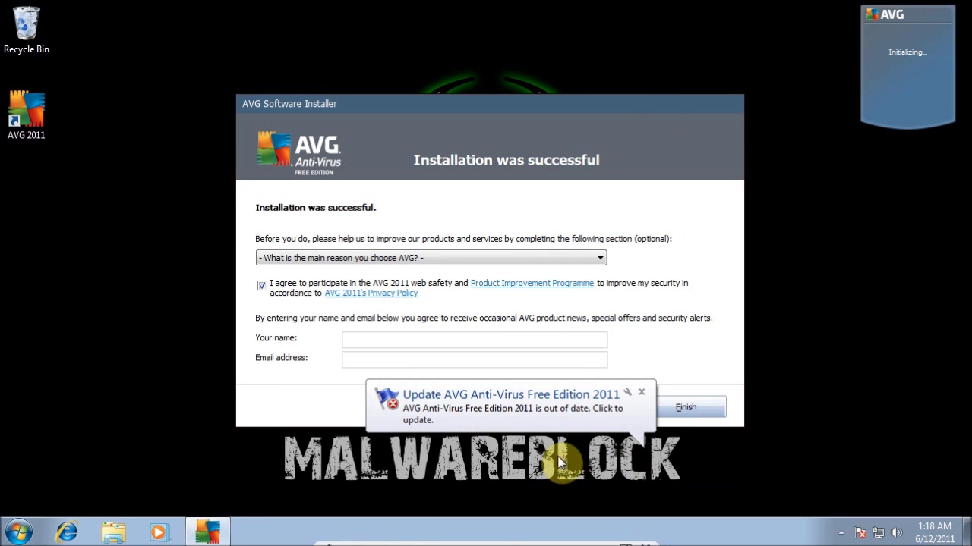
left_click(644, 391)
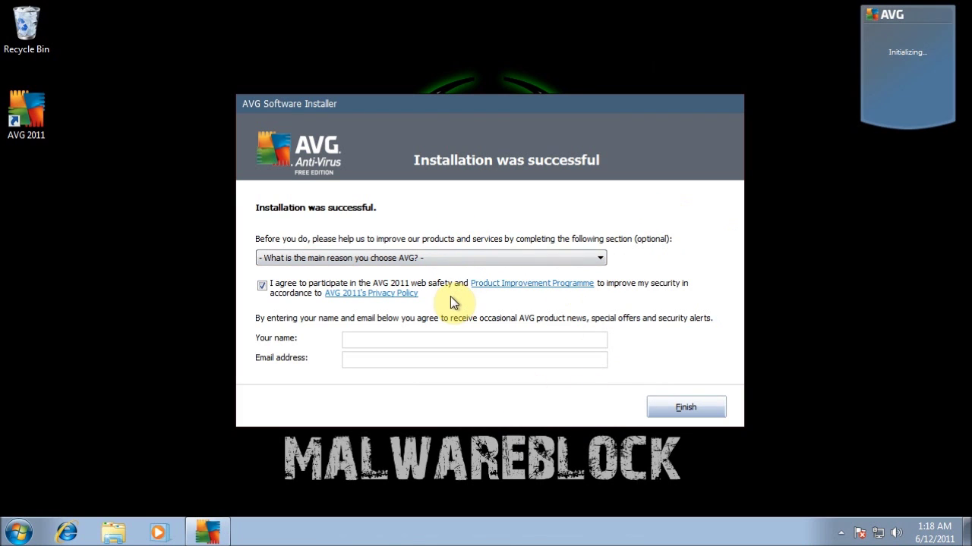
left_click(687, 414)
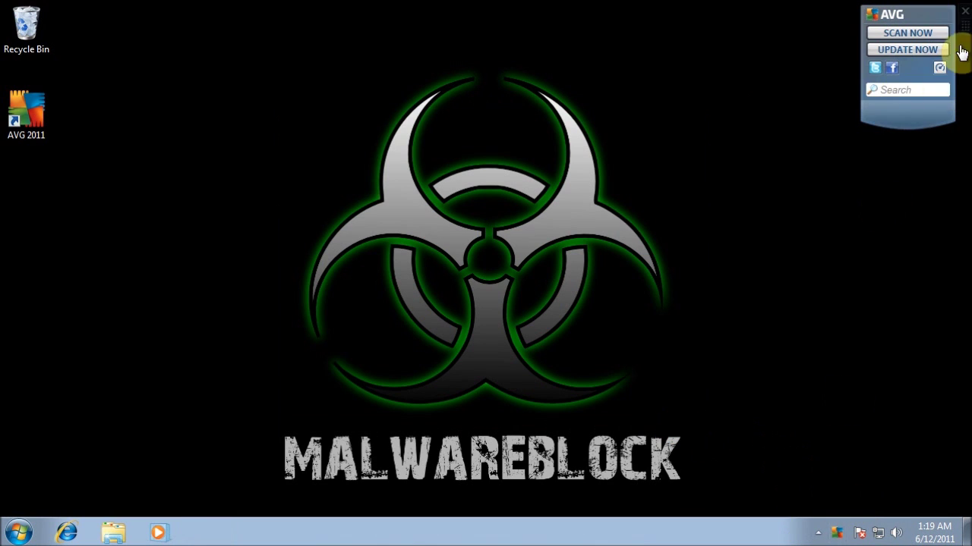
Start the AVG virus database update, close the Internet Security ad, and bring up the taskbar menu.
left_click(932, 50)
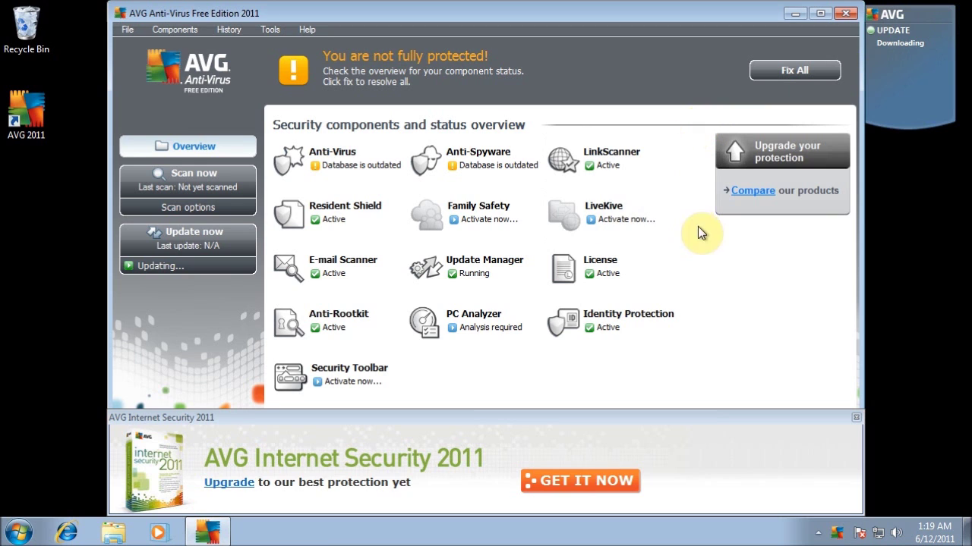
left_click(856, 419)
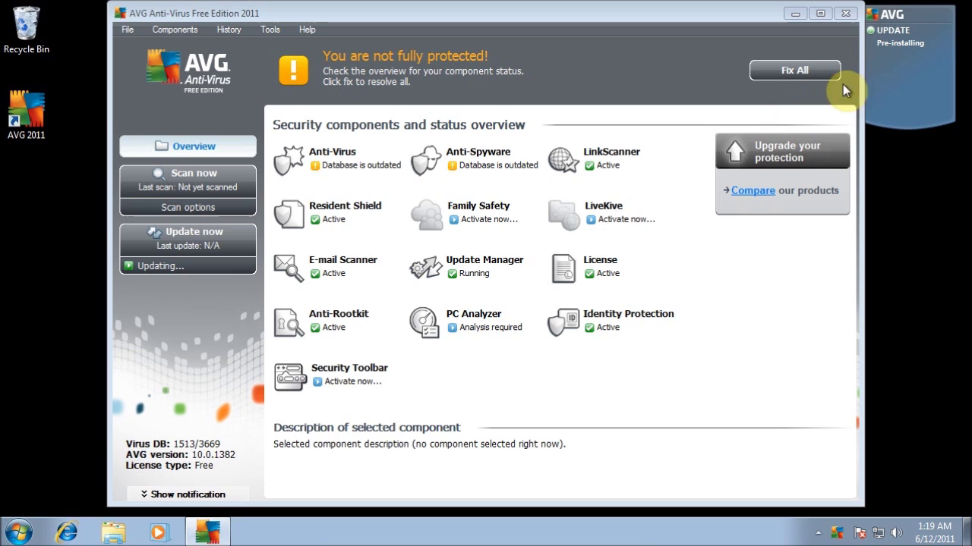
mouse_move(927, 26)
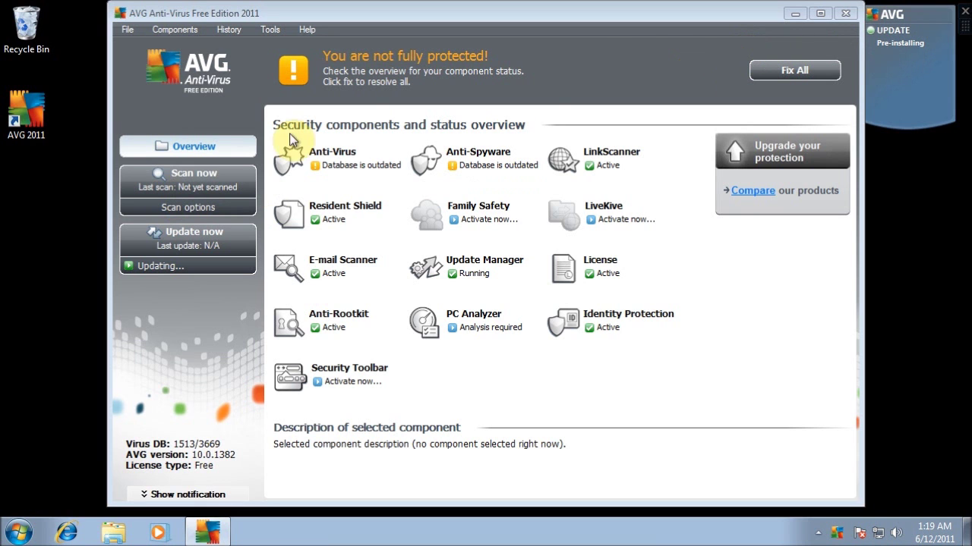
double_click(611, 19)
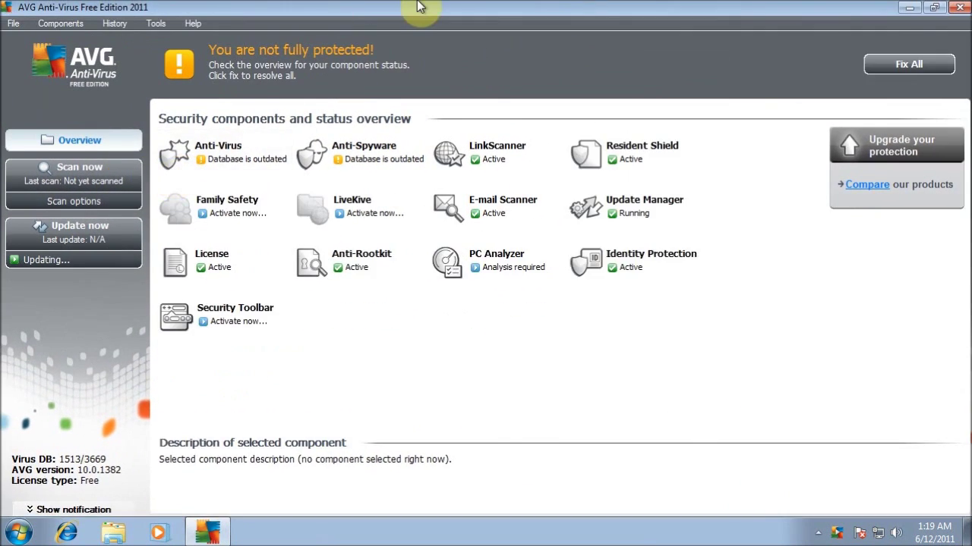
double_click(420, 7)
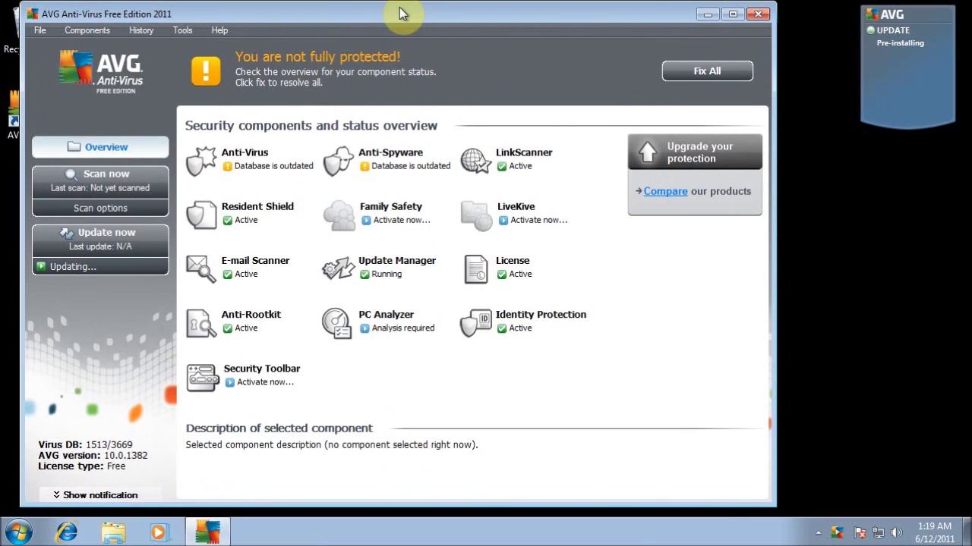
right_click(679, 532)
Launch Task Manager maximized on the Processes tab.
left_click(757, 484)
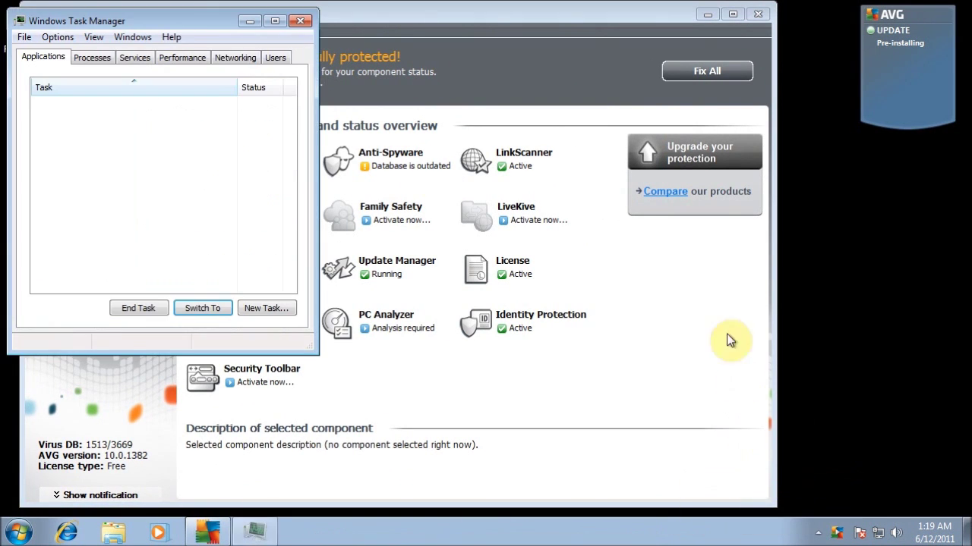
left_click(275, 21)
left_click(78, 43)
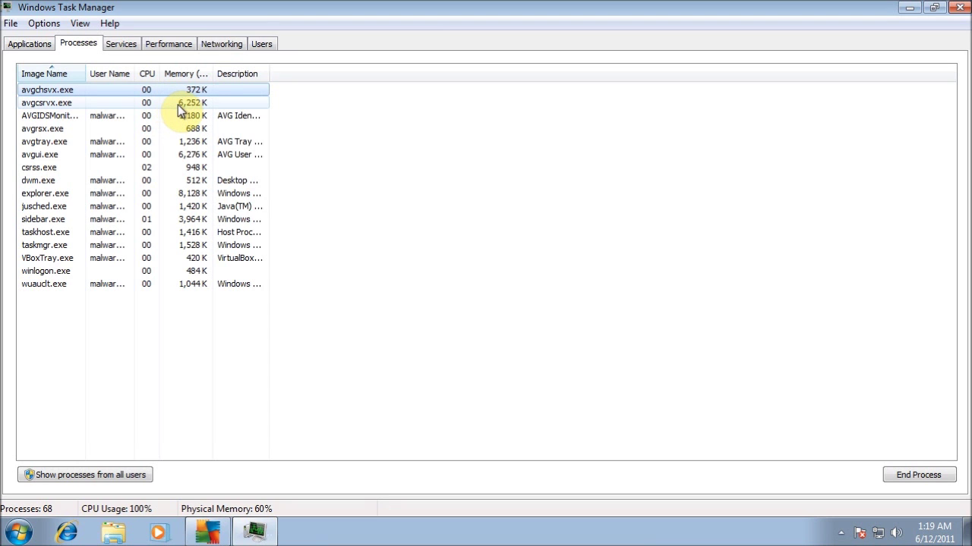
Inspect the AVG processes (avgchsvx, avgcsrvx, avgui, avgtray), then show processes from all users.
left_click(196, 91)
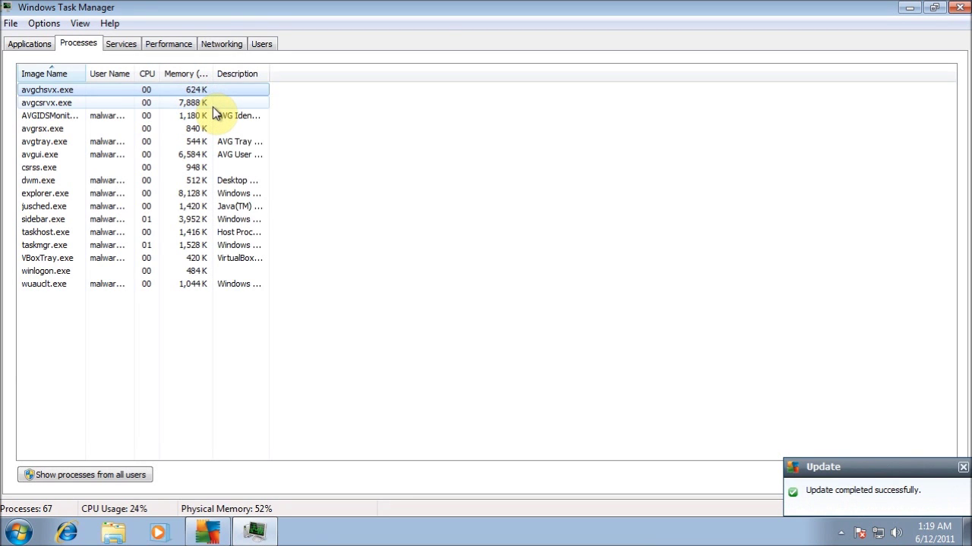
left_click(215, 104)
left_click(214, 118)
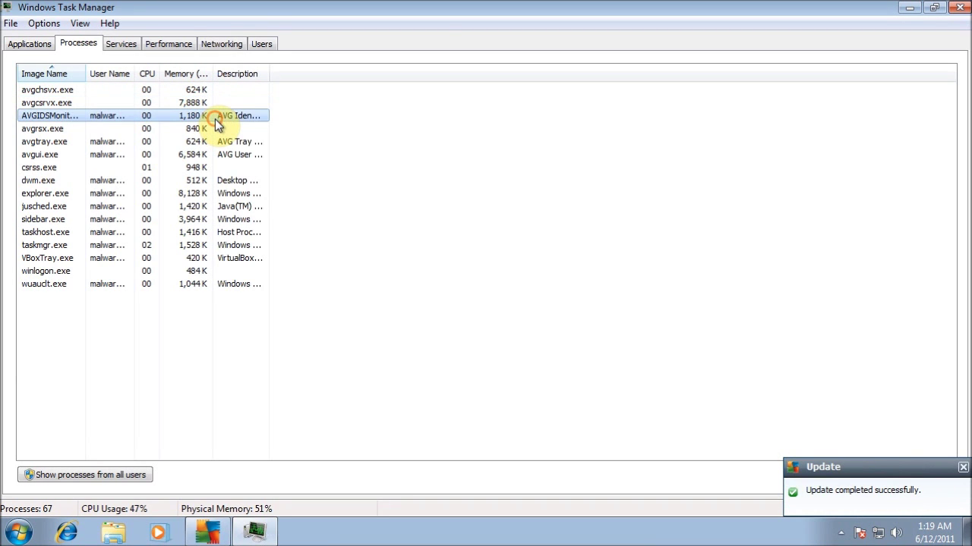
left_click(218, 157)
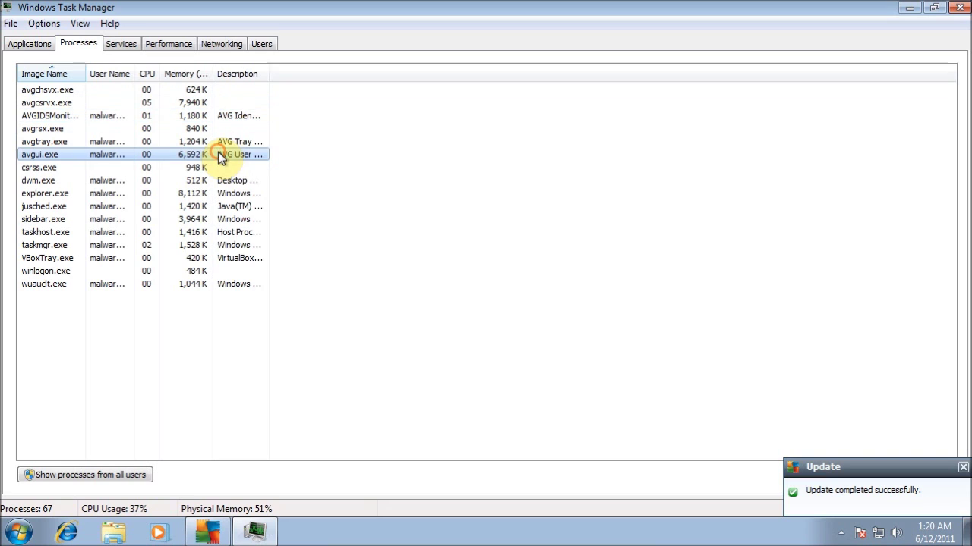
left_click(214, 142)
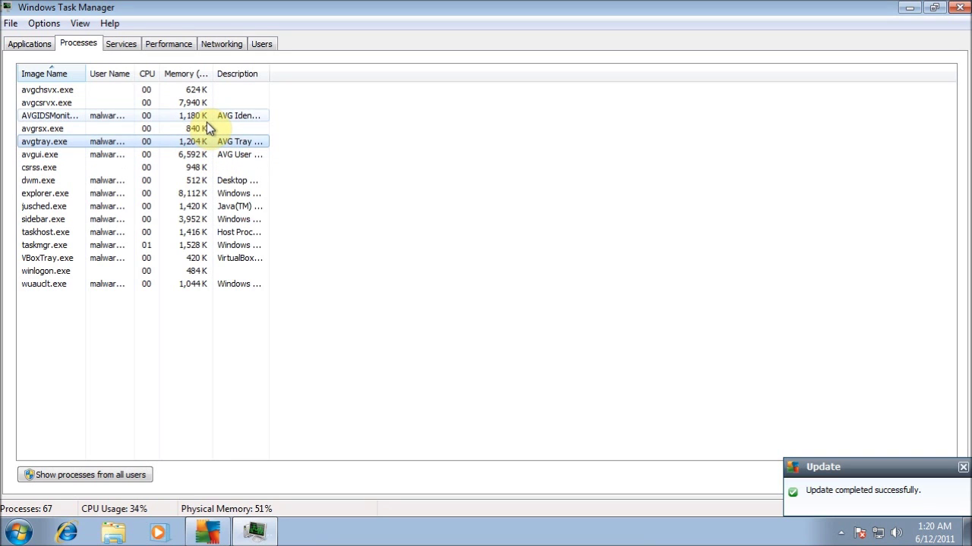
left_click(210, 119)
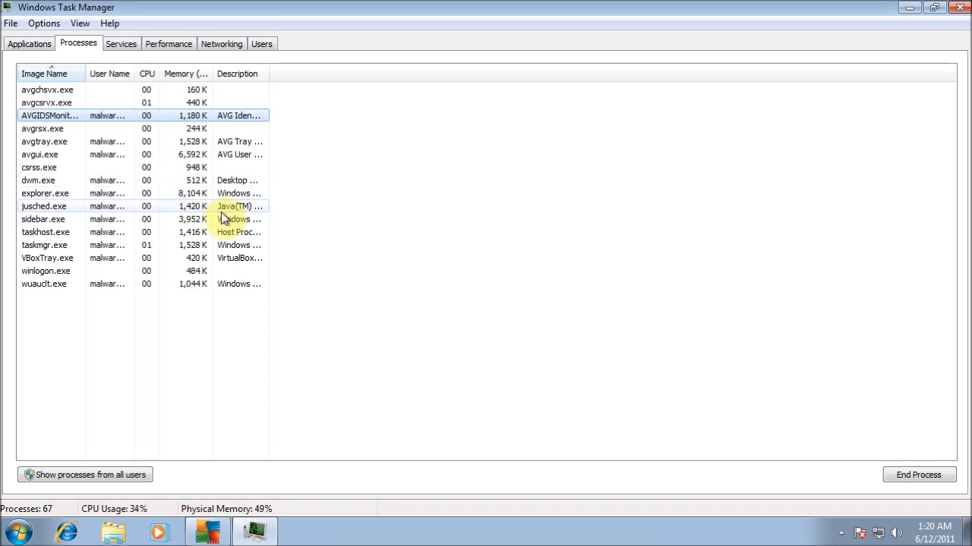
left_click(84, 485)
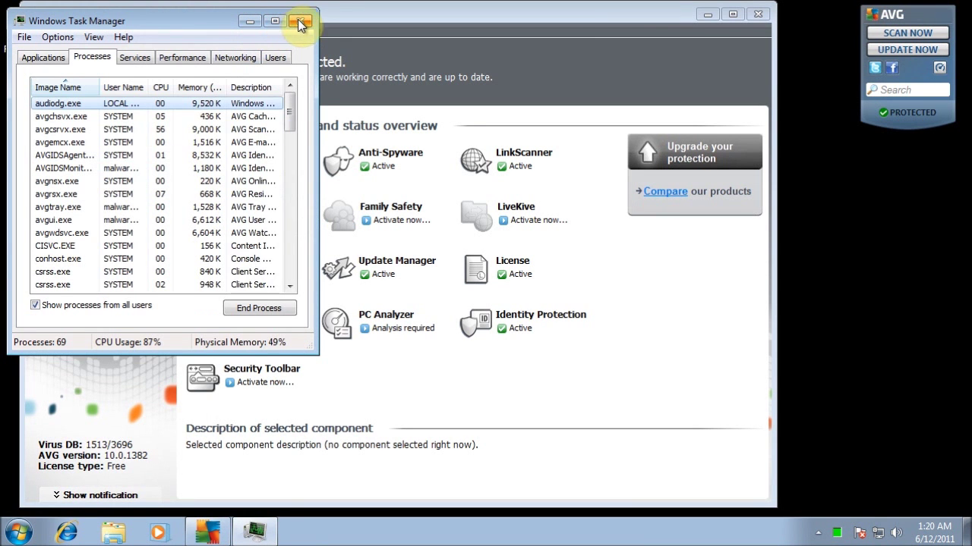
left_click(277, 22)
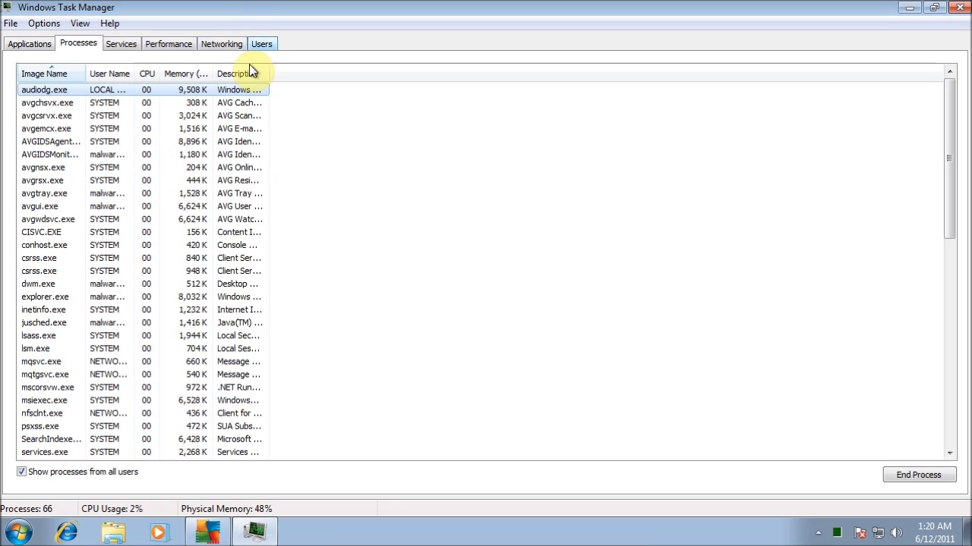
Close Task Manager after reopening it once, then close the AVG gadget and main window.
left_click(957, 6)
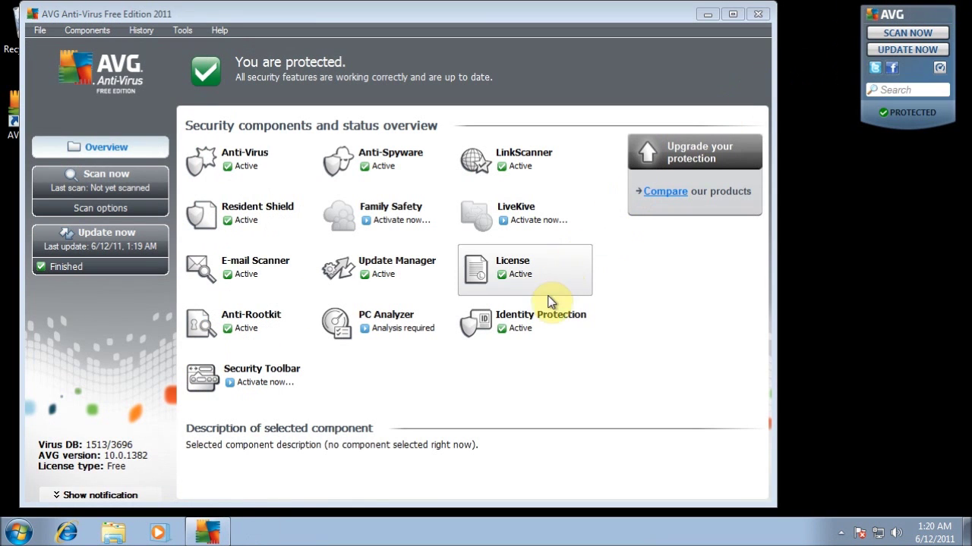
right_click(429, 529)
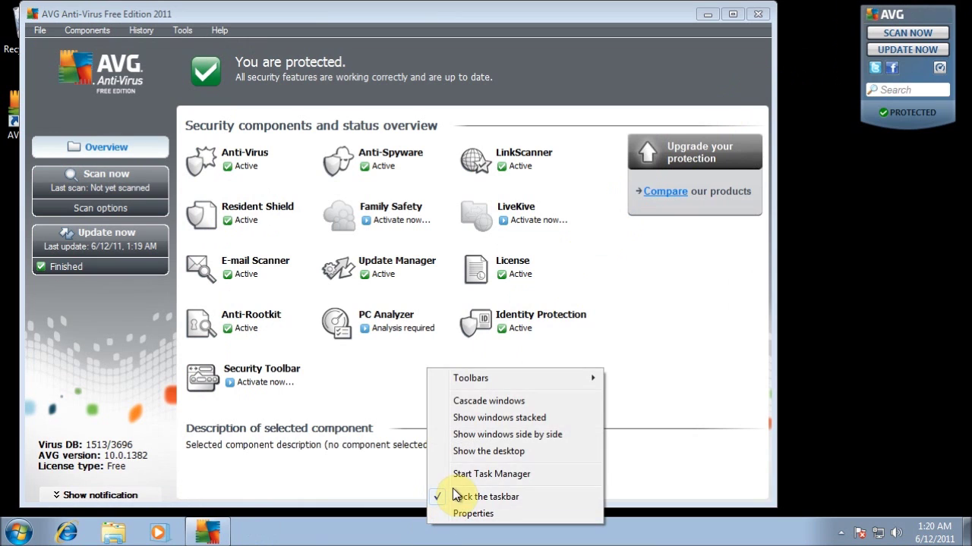
left_click(459, 475)
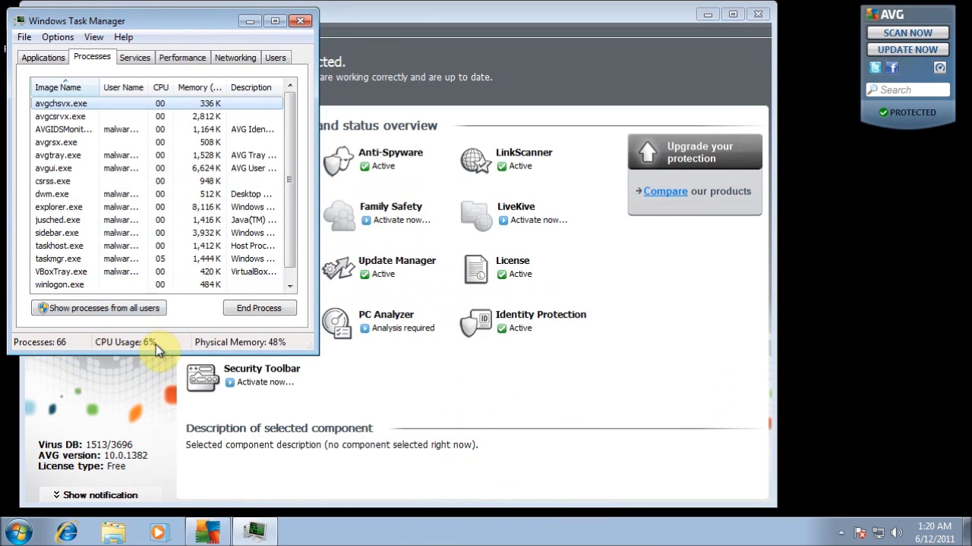
left_click(299, 22)
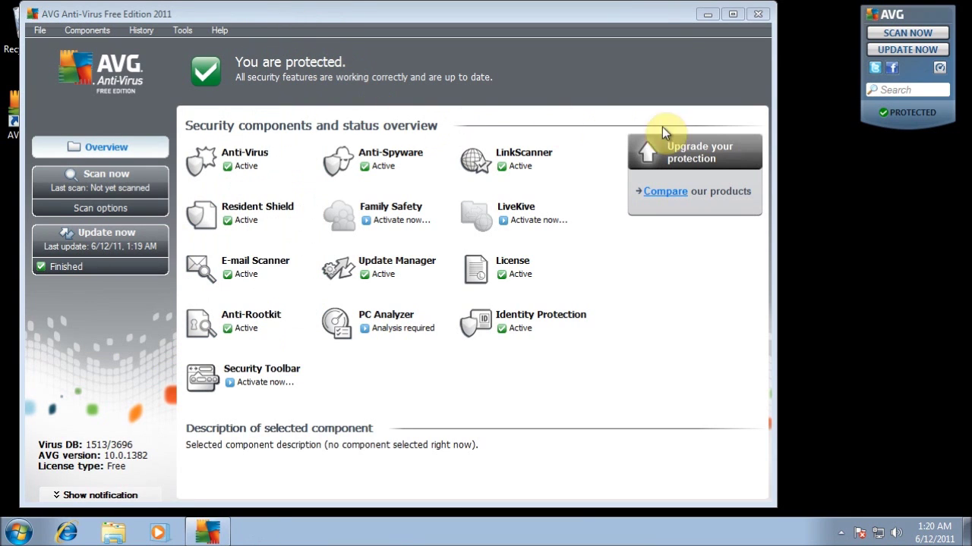
left_click(961, 16)
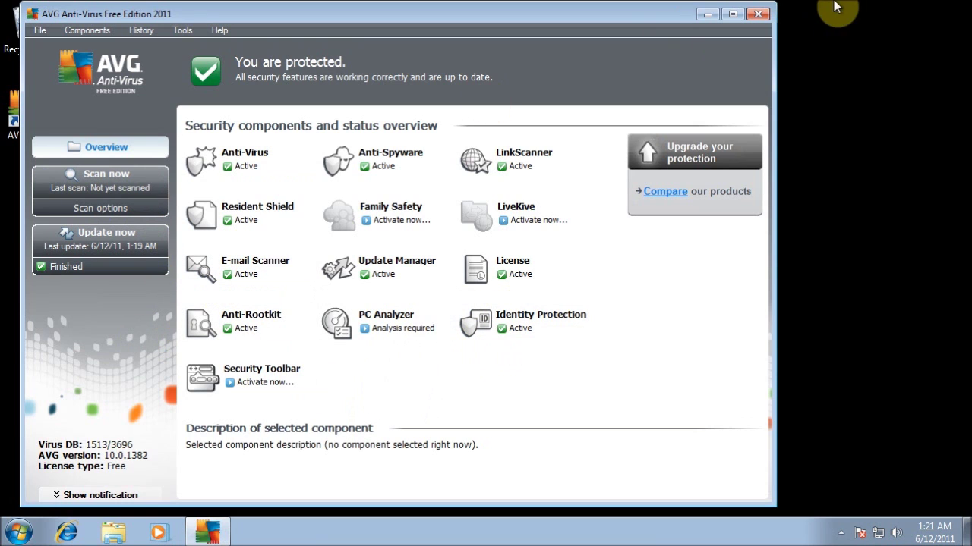
left_click(758, 15)
left_click(840, 533)
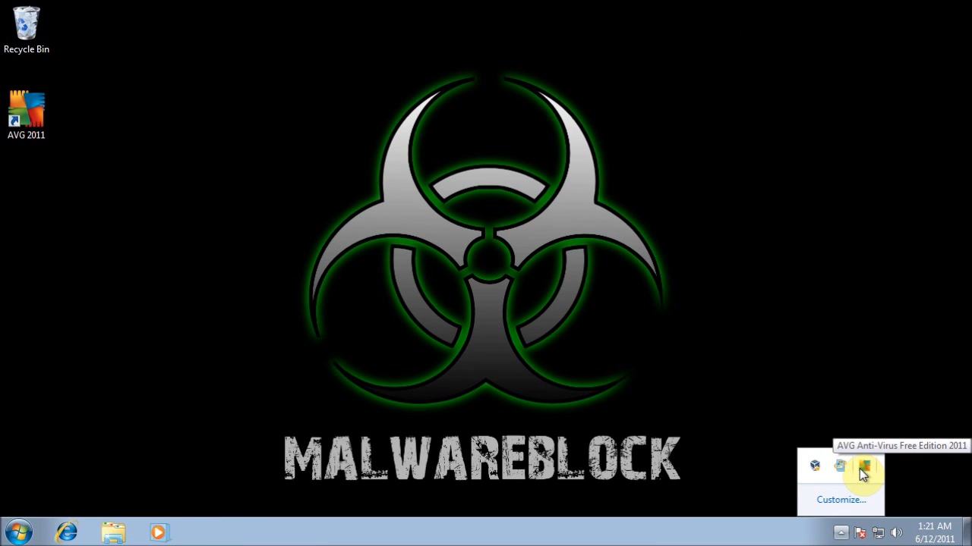
Open the Malware Domain List in Internet Explorer and select the mindgreatpower.net/d.php?f=25&e=3 address.
left_click(68, 531)
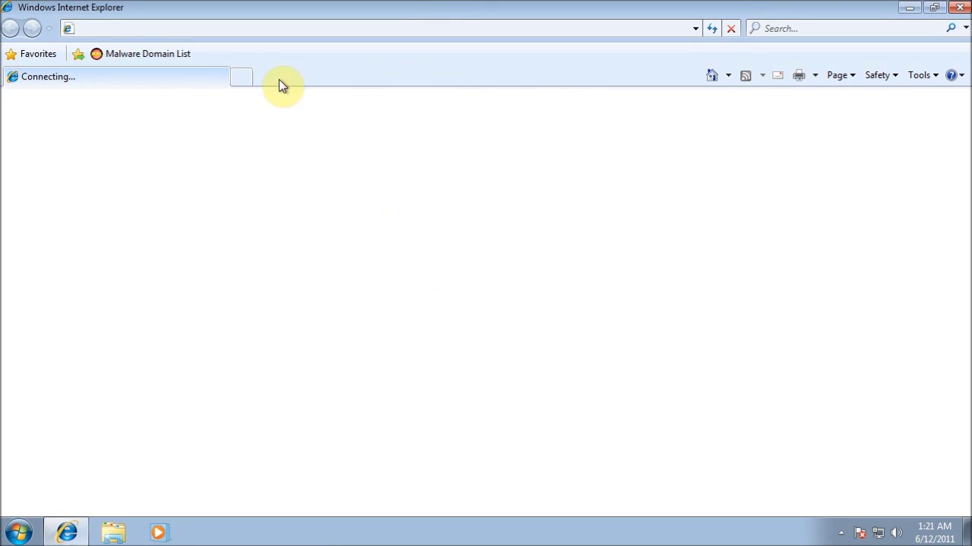
left_click(144, 54)
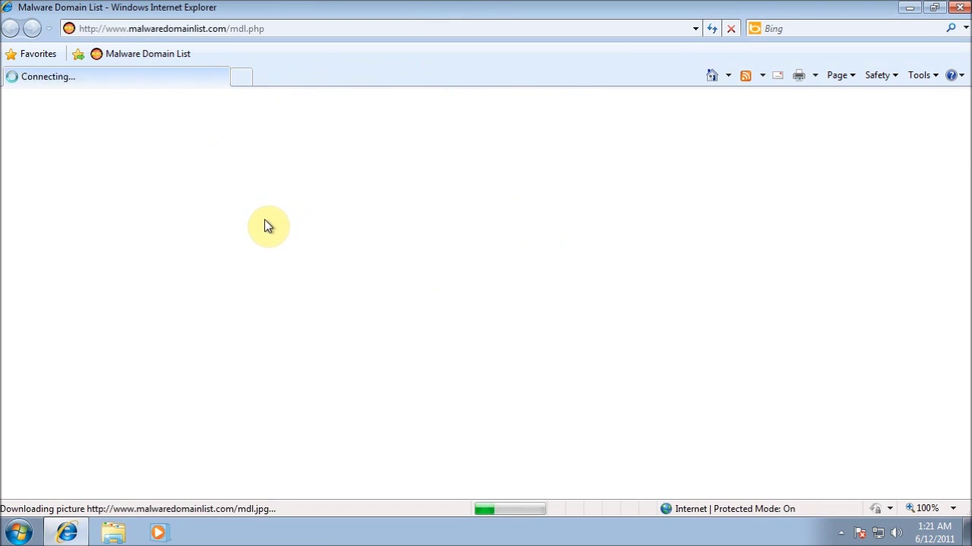
scroll(243, 398, "down", 1)
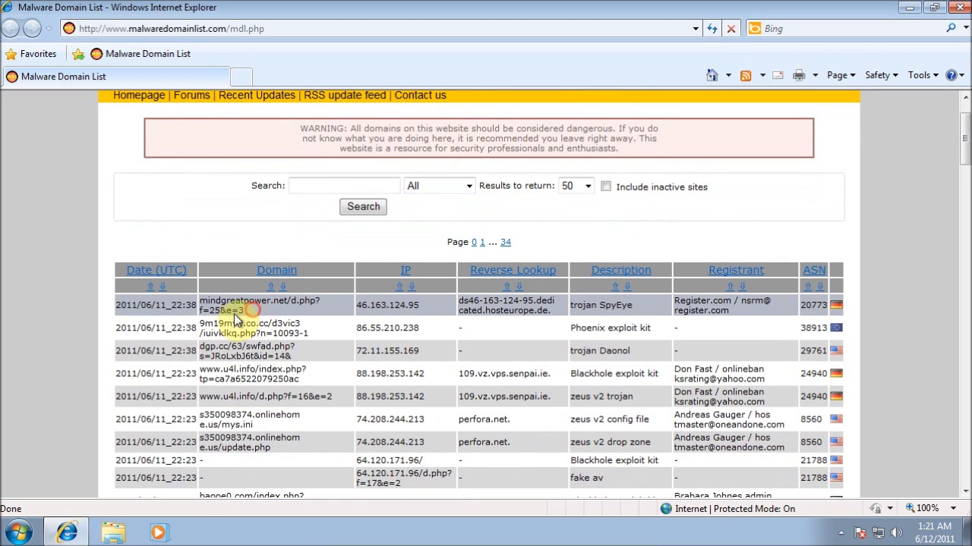
left_click_drag(235, 319, 200, 306)
key("ctrl+c")
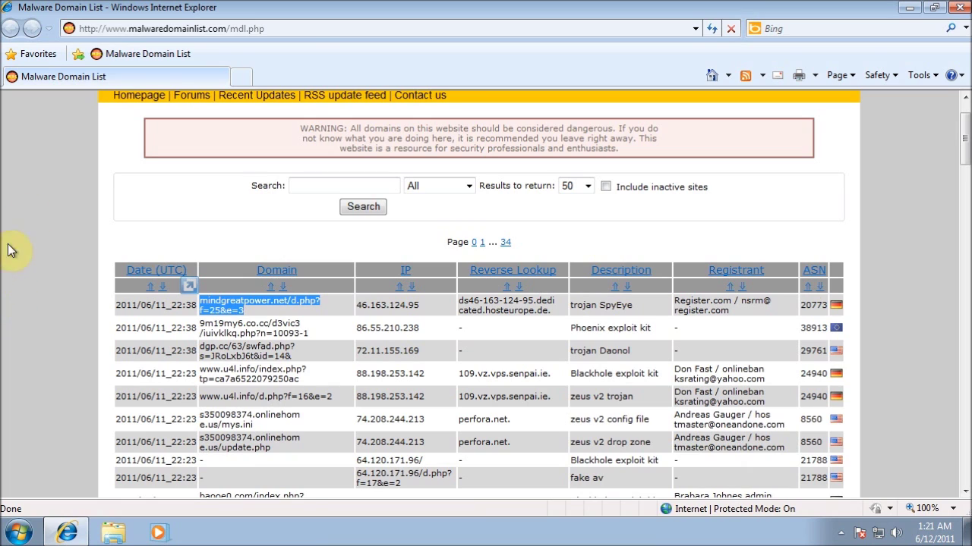
Load the copied malware address in a new tab.
left_click(241, 79)
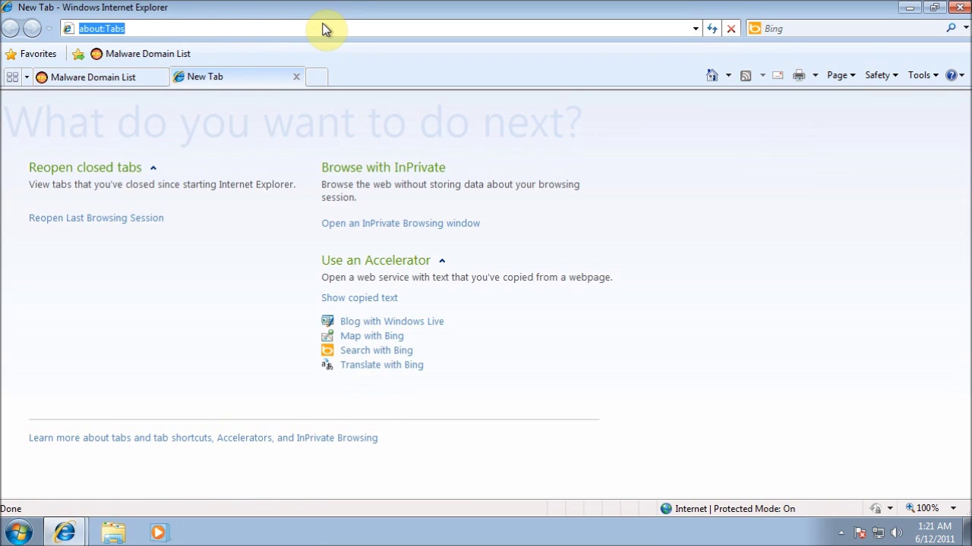
key("ctrl+v")
key("Return")
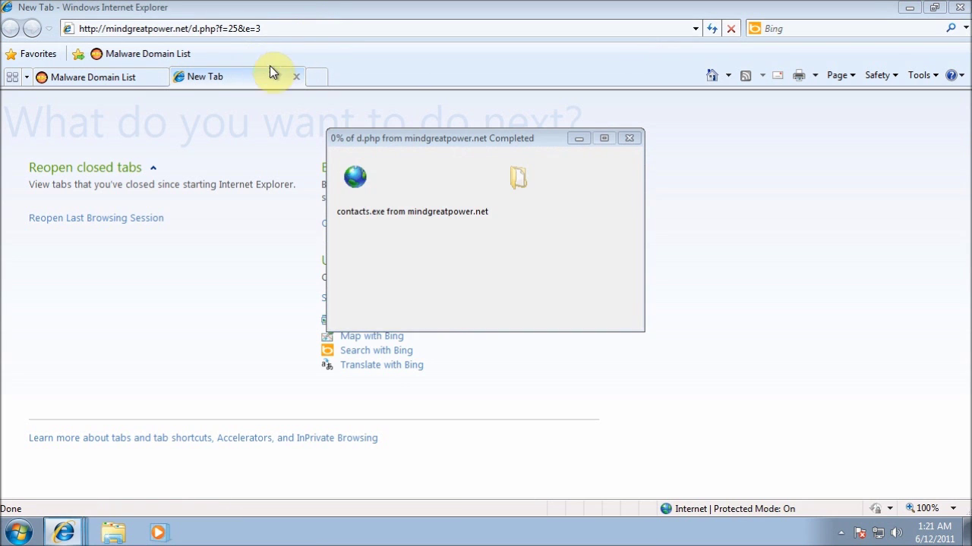
Save contacts.exe to the Desktop, dismiss the completion notice, and close the tab.
left_click(521, 280)
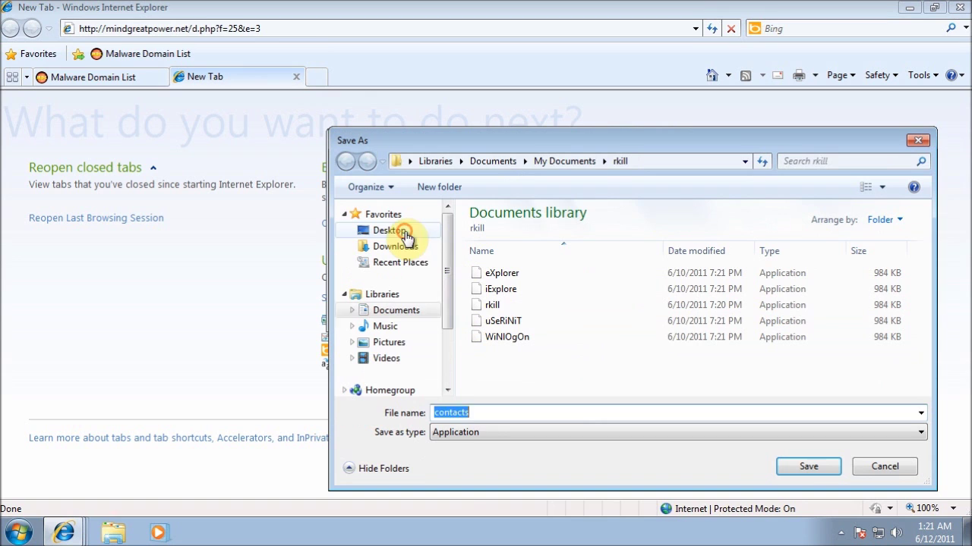
left_click(405, 233)
left_click(809, 469)
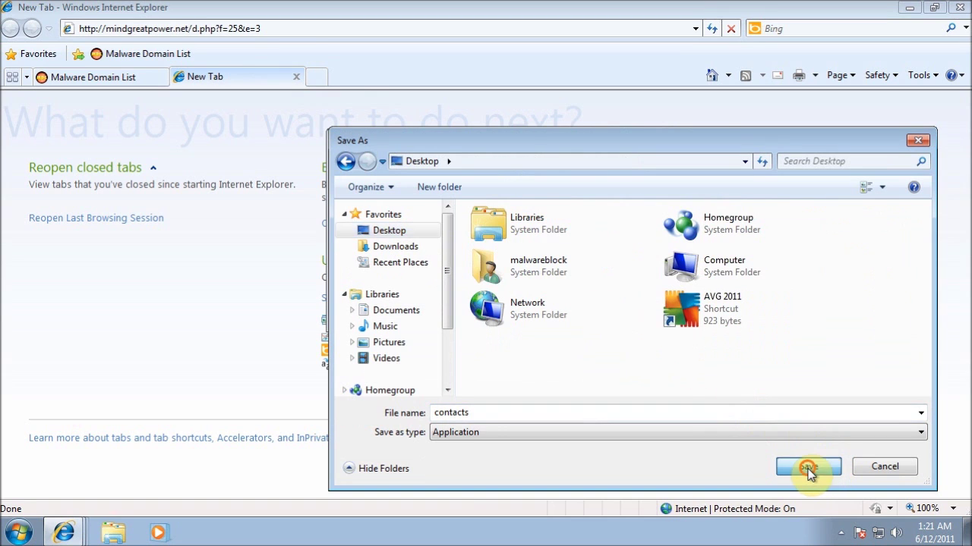
left_click(599, 312)
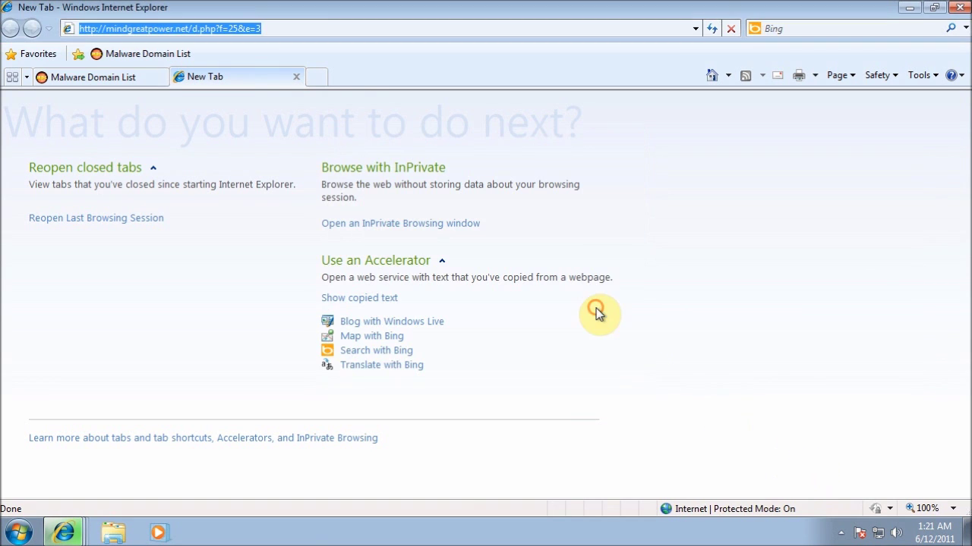
left_click(296, 76)
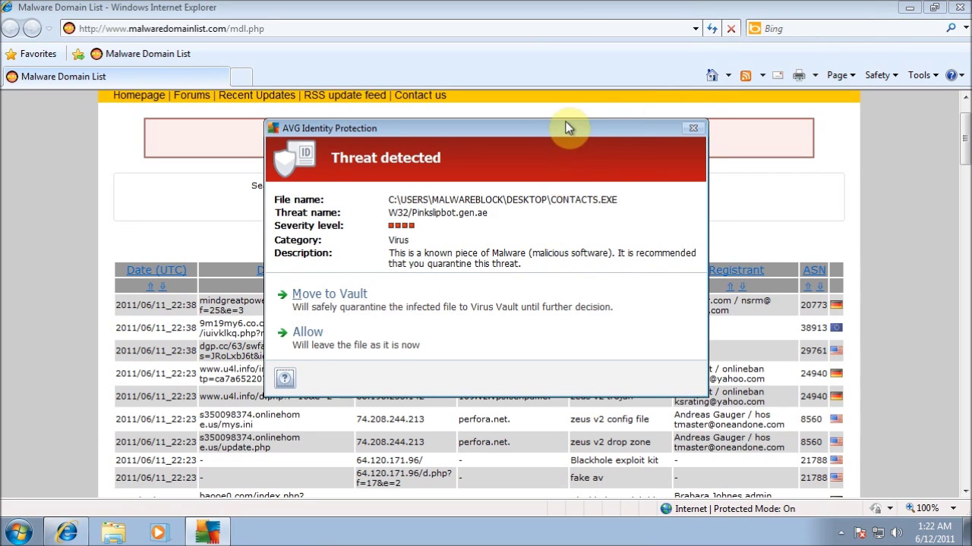
Move the CONTACTS.EXE Pinkslipbot virus to AVG's Virus Vault and confirm the save-files notice.
left_click_drag(565, 122, 583, 100)
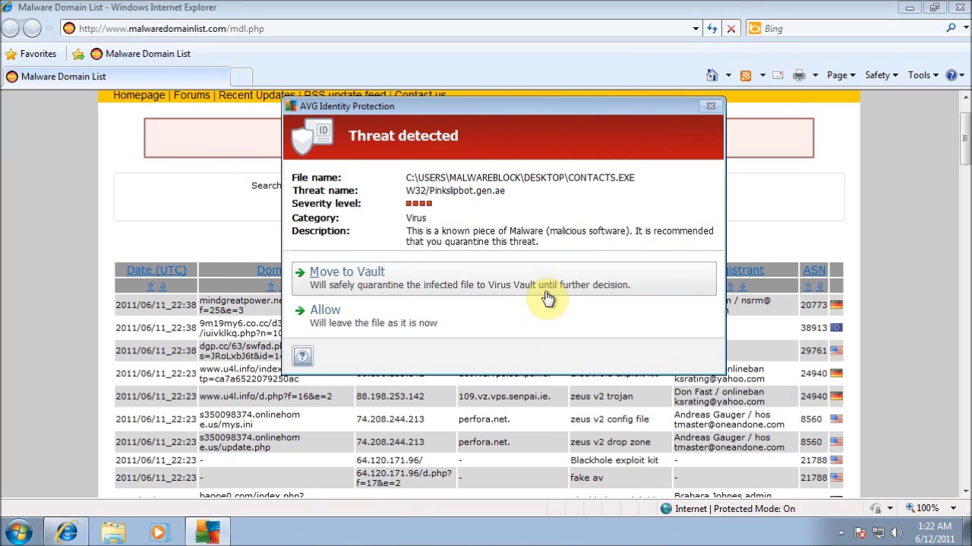
left_click(378, 287)
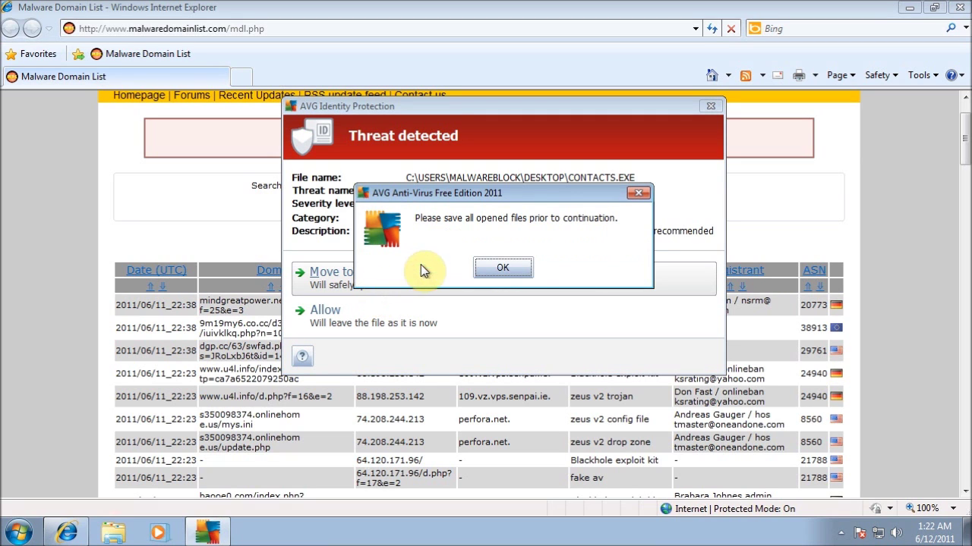
left_click(513, 262)
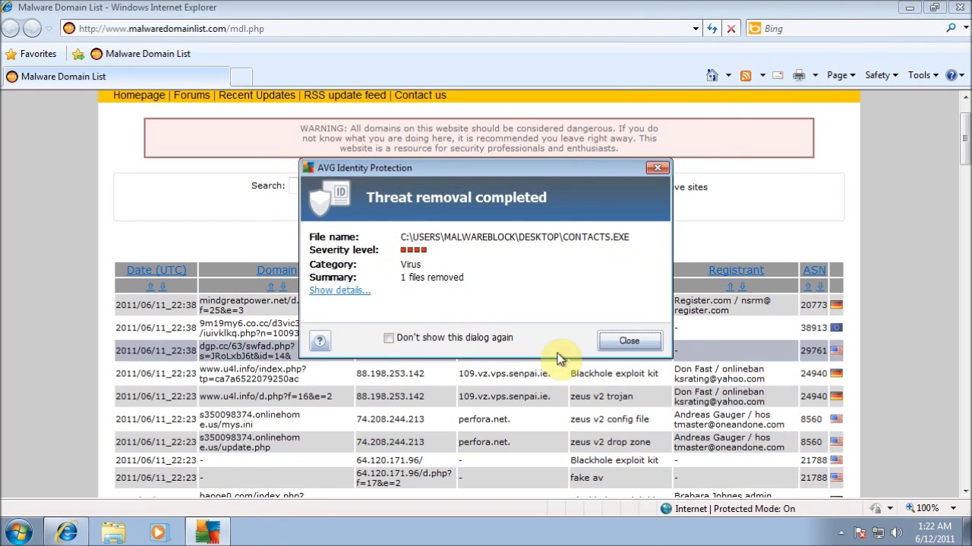
Download and run FastAntivirus2011.exe from dl.jevwayyq.ce.ms despite the unsafe-download warnings.
left_click(617, 348)
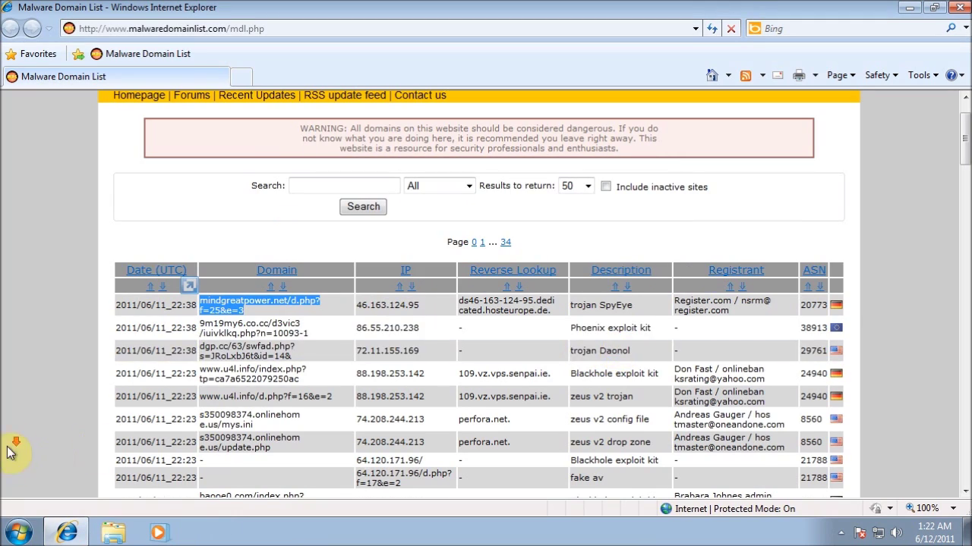
scroll(23, 327, "down", 5)
scroll(184, 337, "down", 3)
scroll(260, 293, "up", 2)
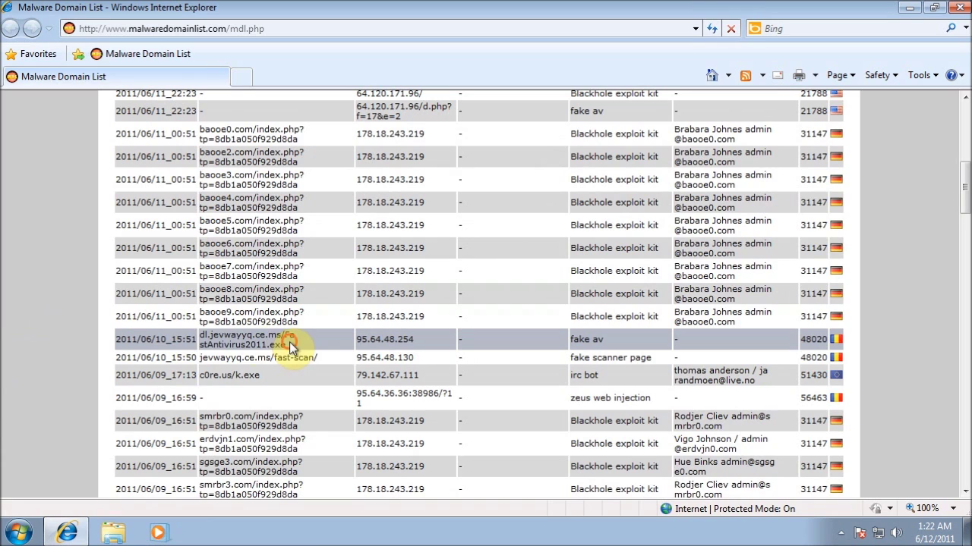
left_click_drag(292, 345, 238, 74)
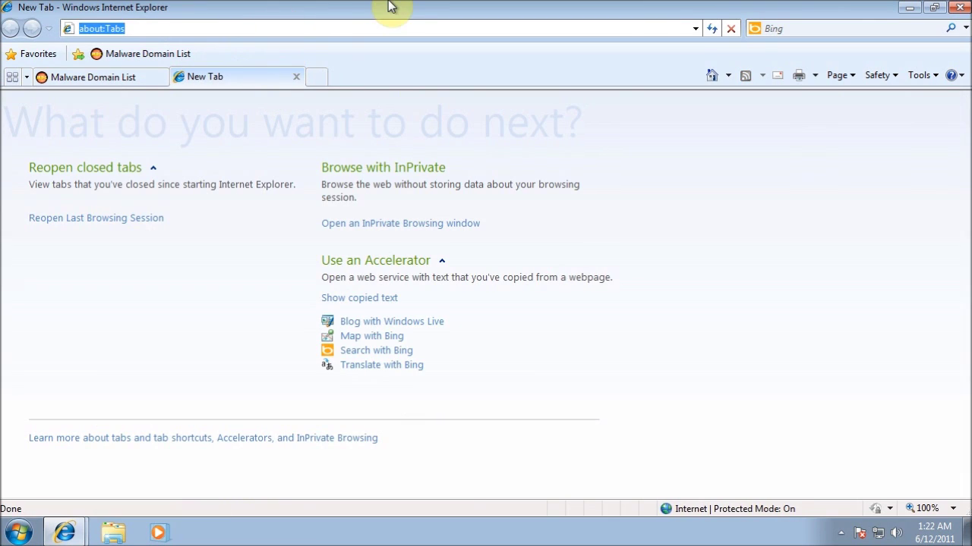
key("Return")
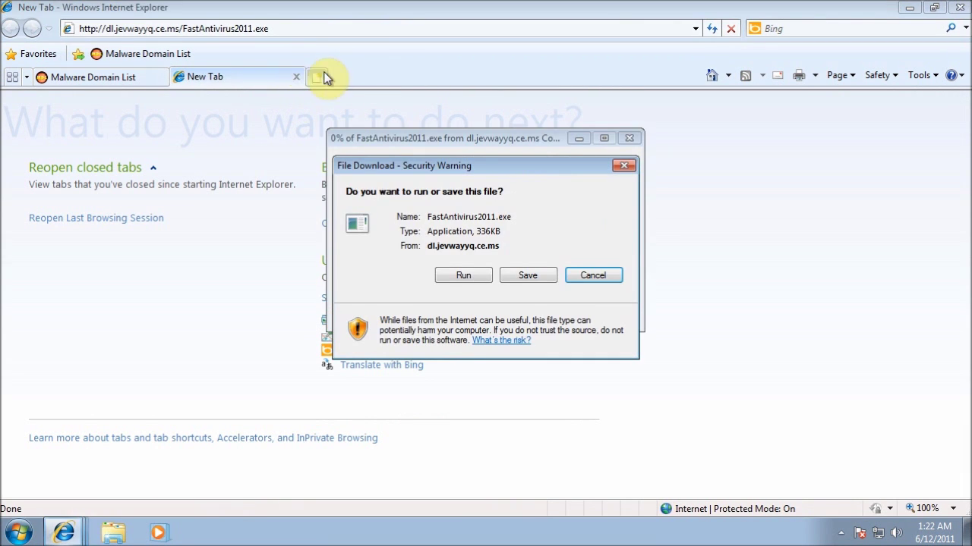
left_click(476, 282)
left_click(478, 257)
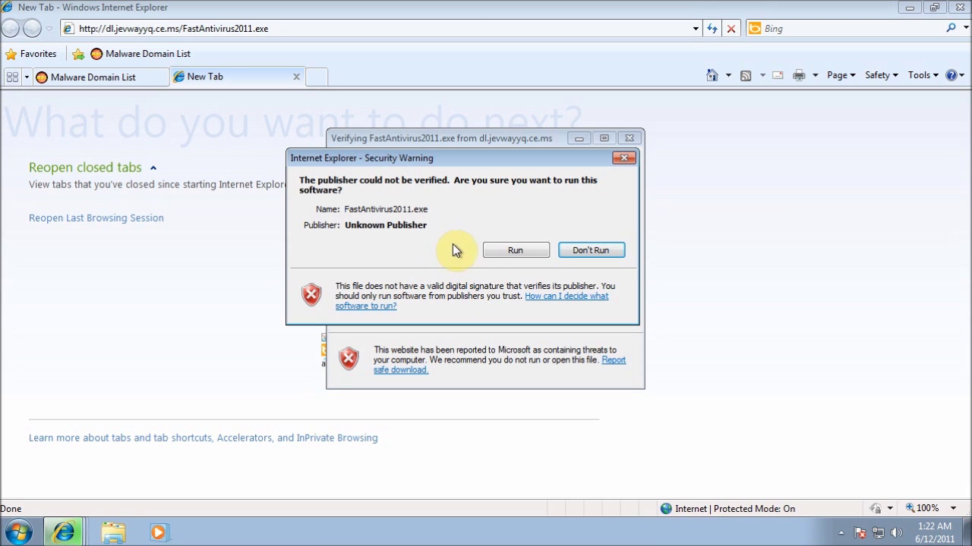
left_click(484, 251)
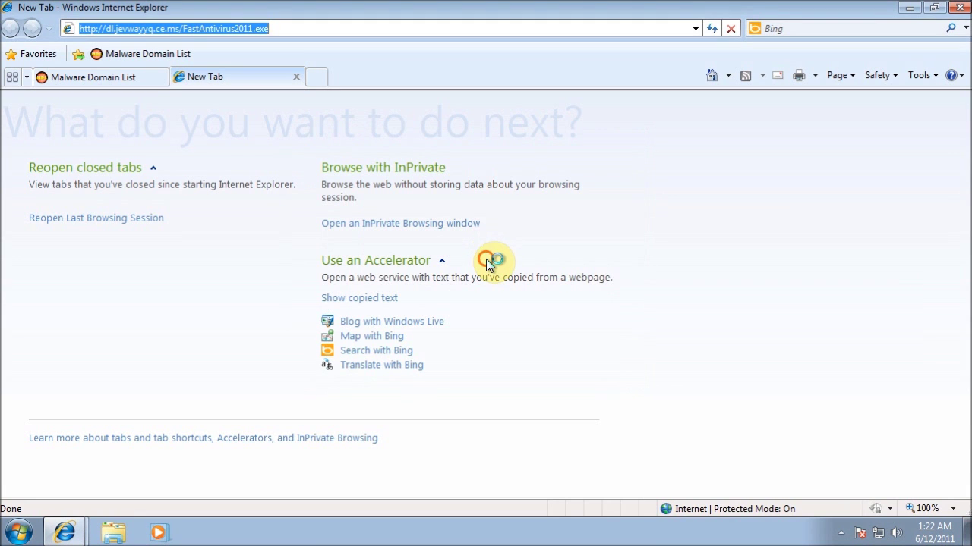
Close the download tab, minimize Internet Explorer, and check the hidden notification-area icons.
left_click(296, 77)
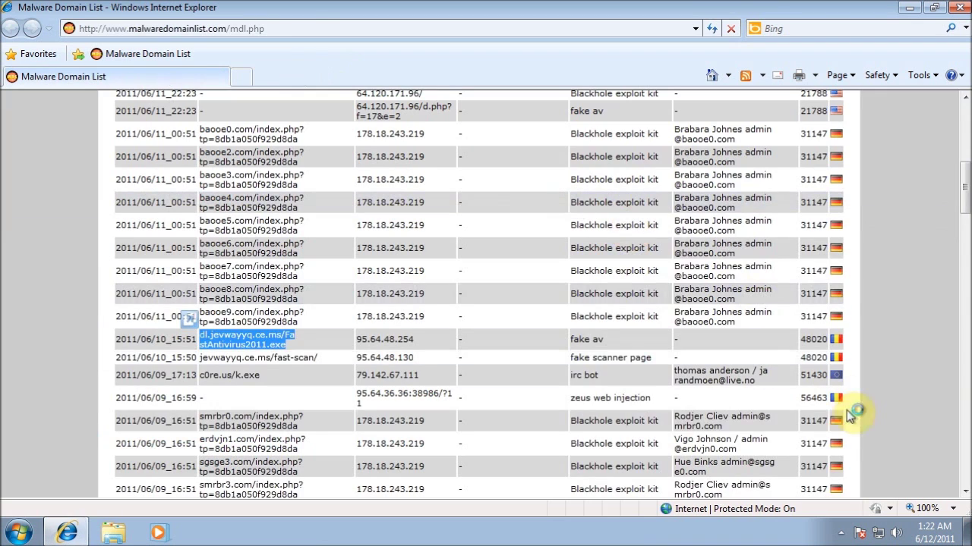
left_click(840, 535)
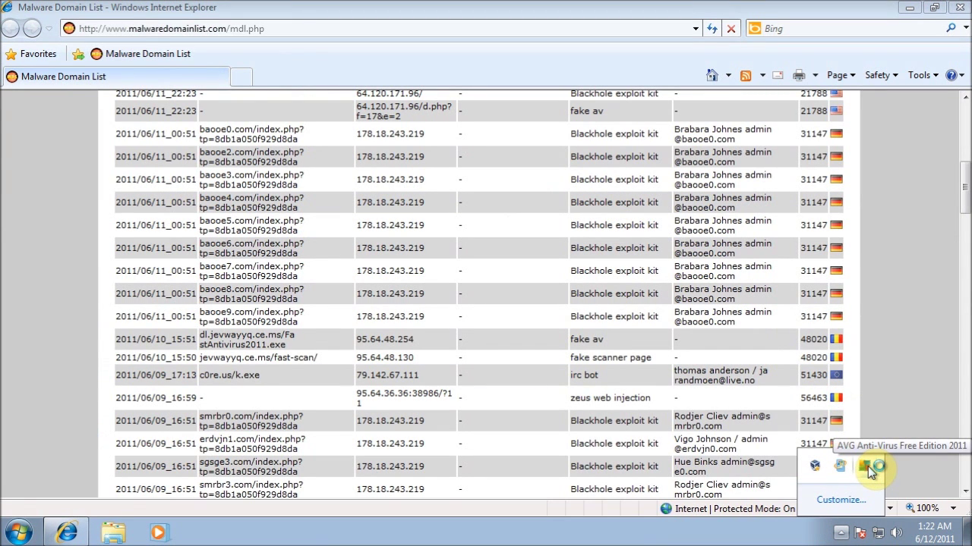
left_click(905, 8)
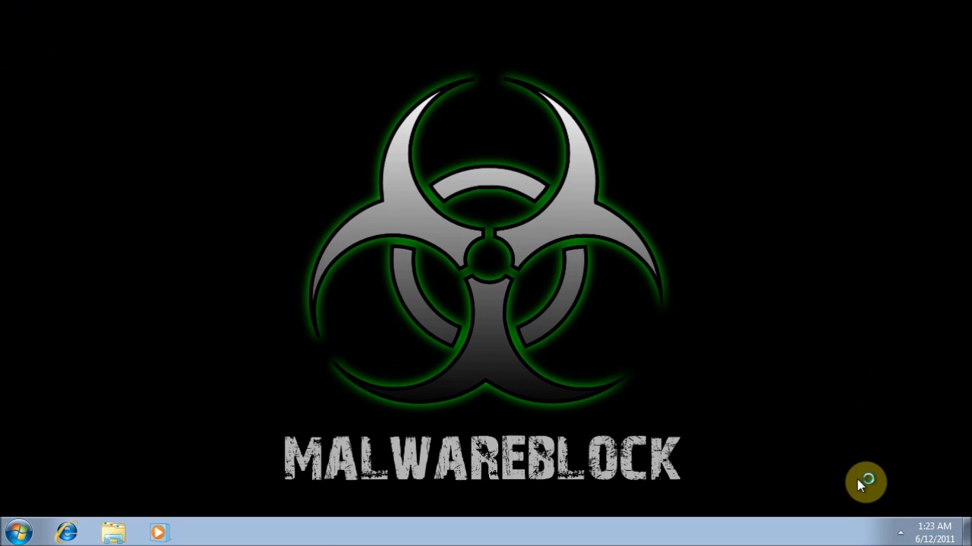
left_click(899, 534)
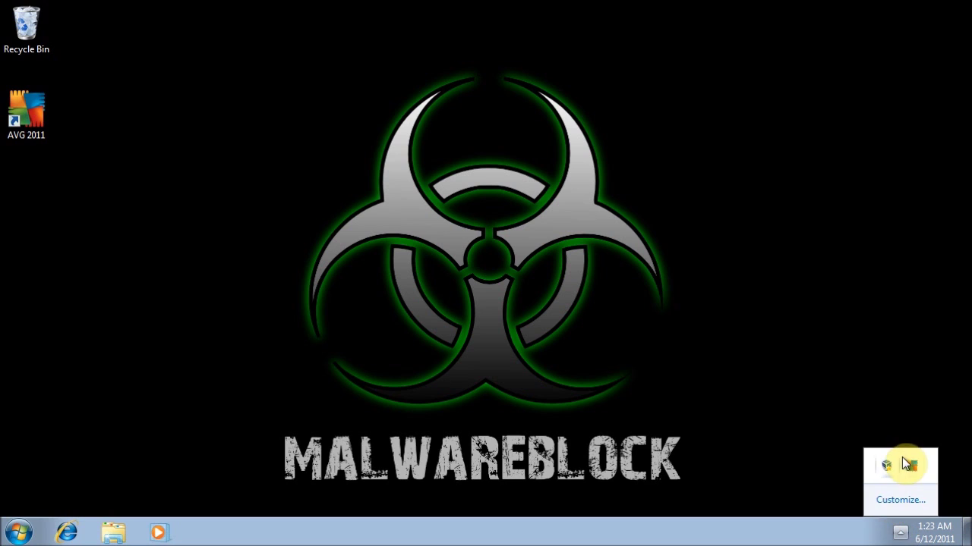
left_click(808, 370)
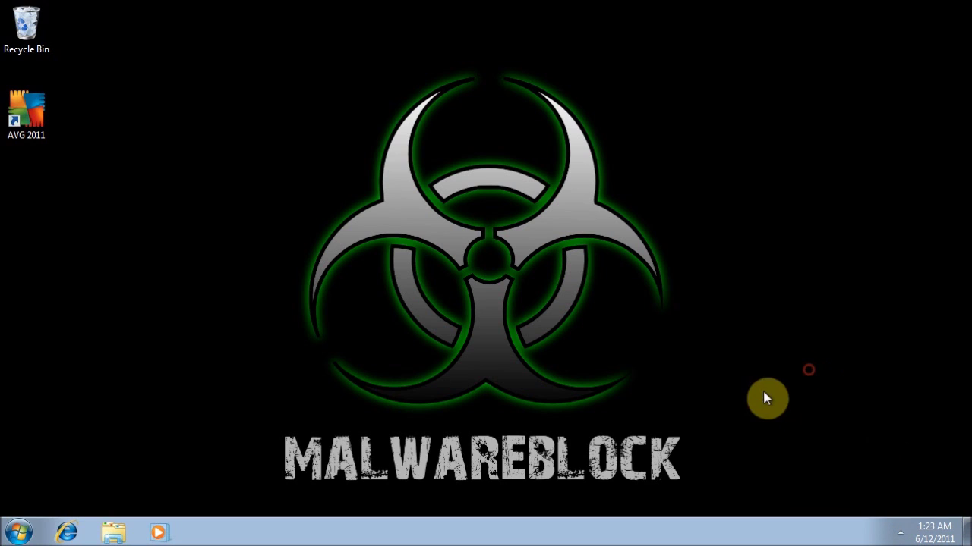
left_click(899, 535)
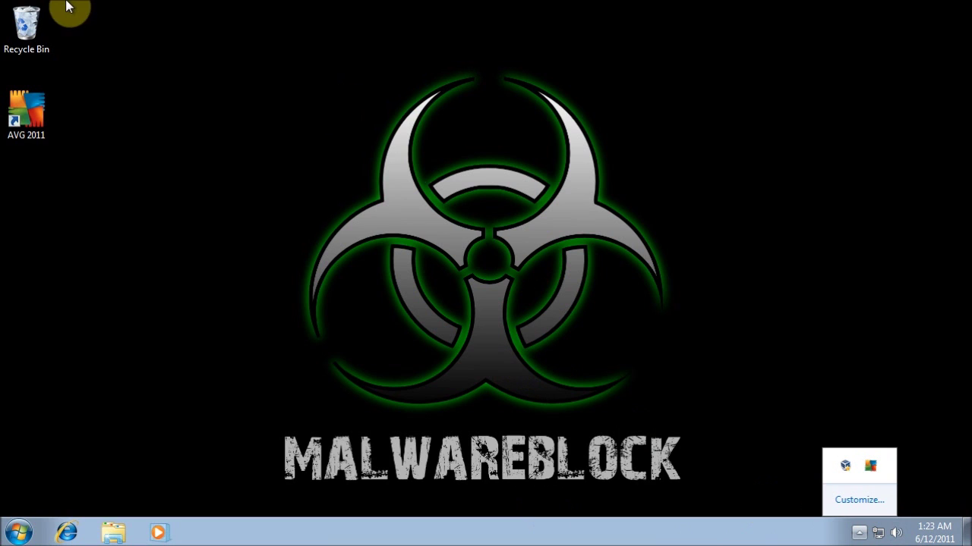
Close Action Center, reopen Internet Explorer with the restored session, and dismiss the rogue firewall alert.
left_click_drag(91, 10, 737, 390)
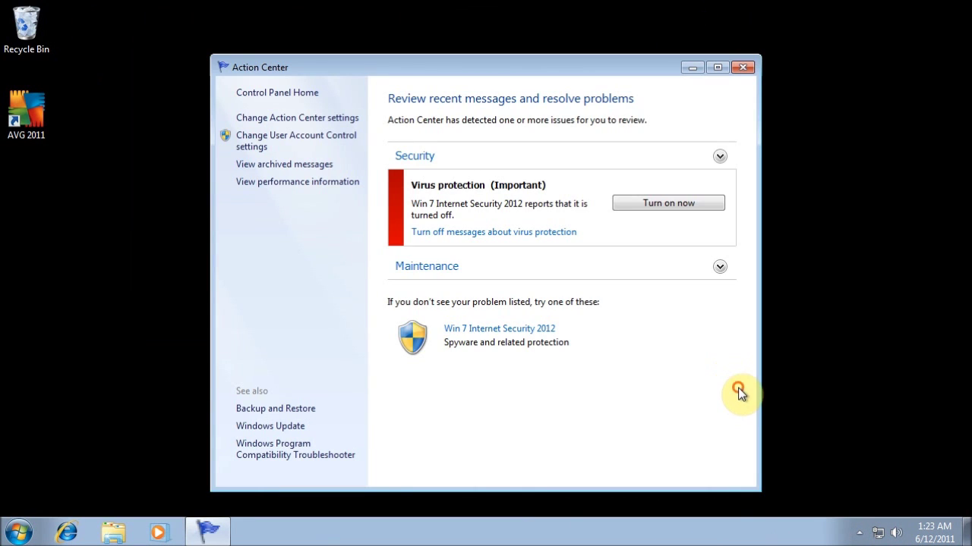
left_click(743, 68)
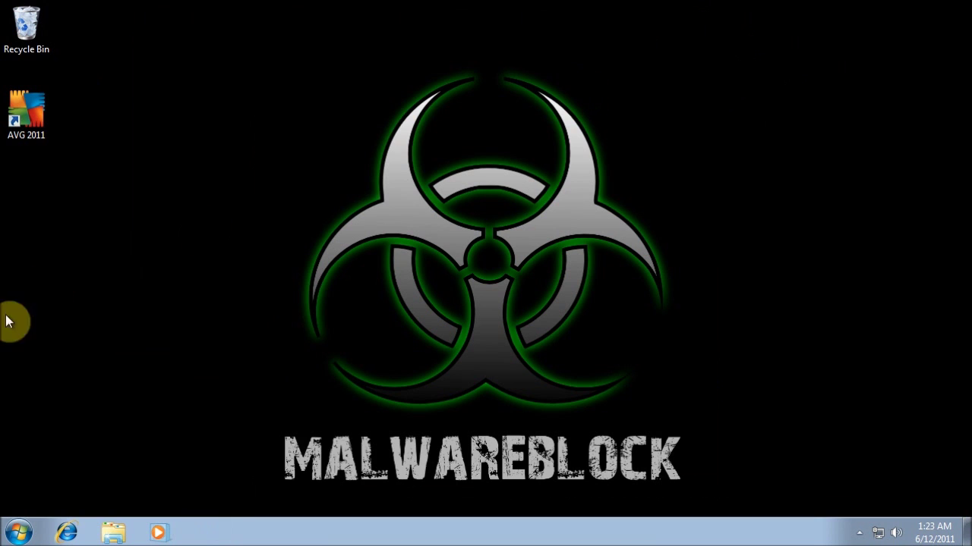
left_click(68, 534)
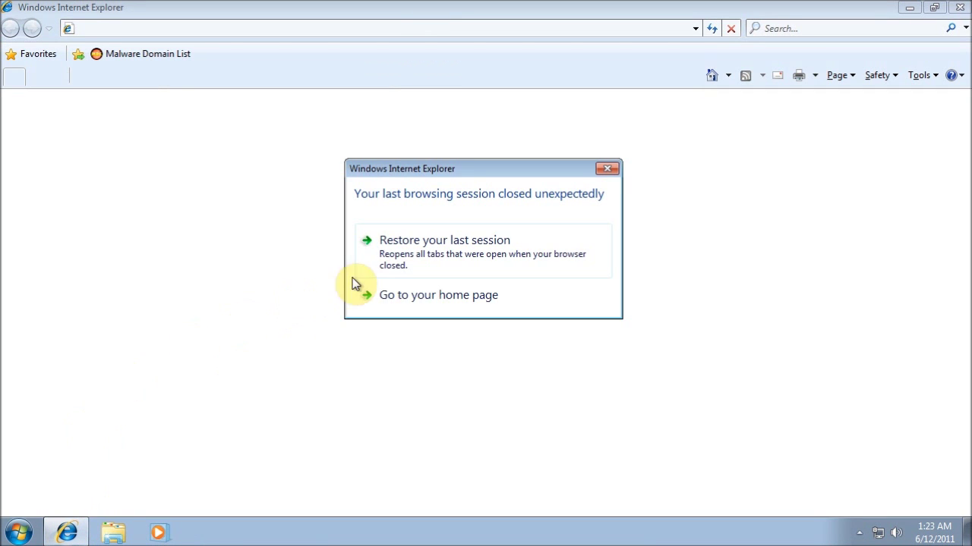
left_click(423, 265)
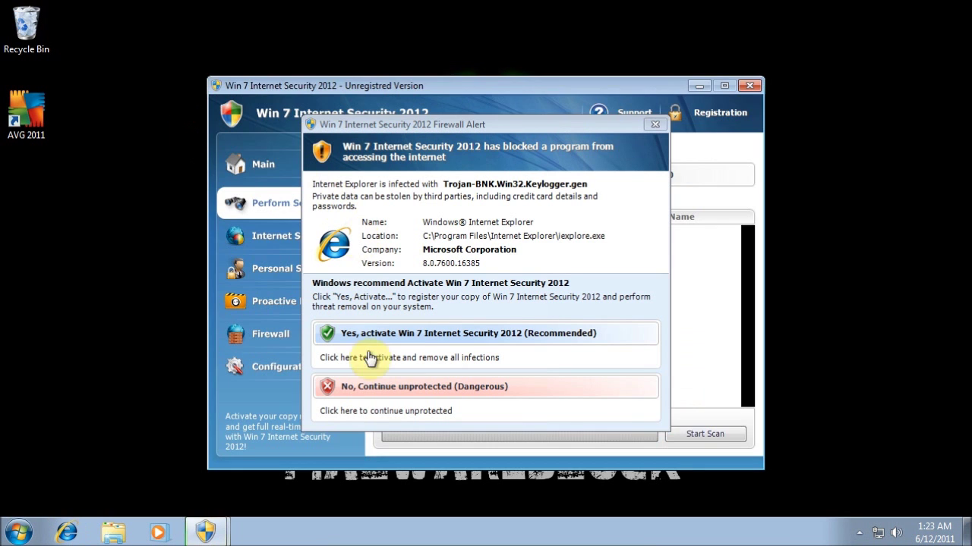
left_click(380, 388)
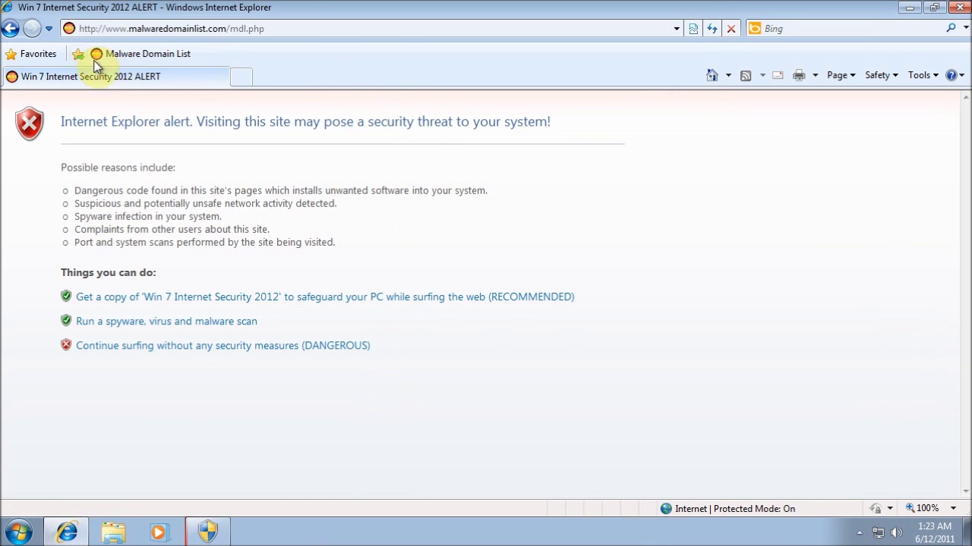
Close the hijacked browser and take the virtual machine out of full-screen view.
left_click(119, 54)
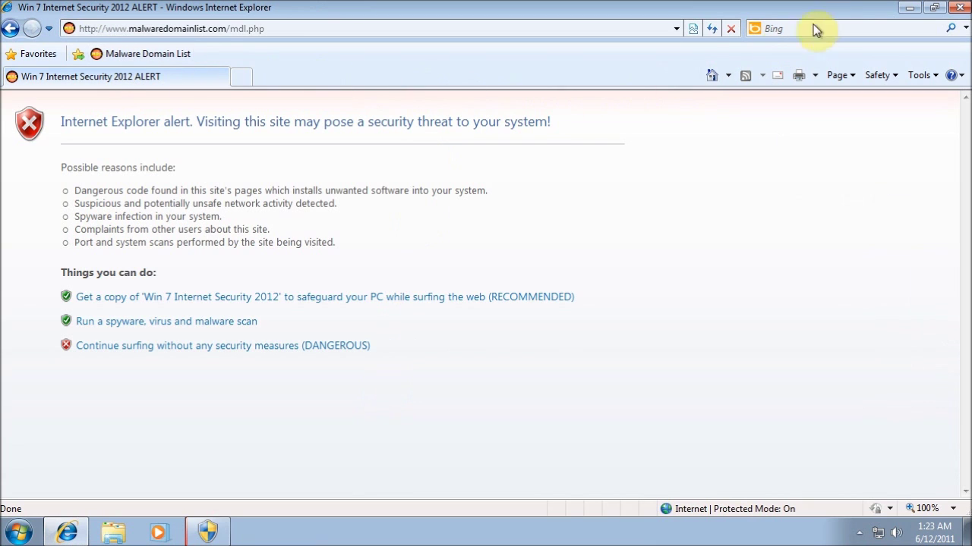
left_click(960, 7)
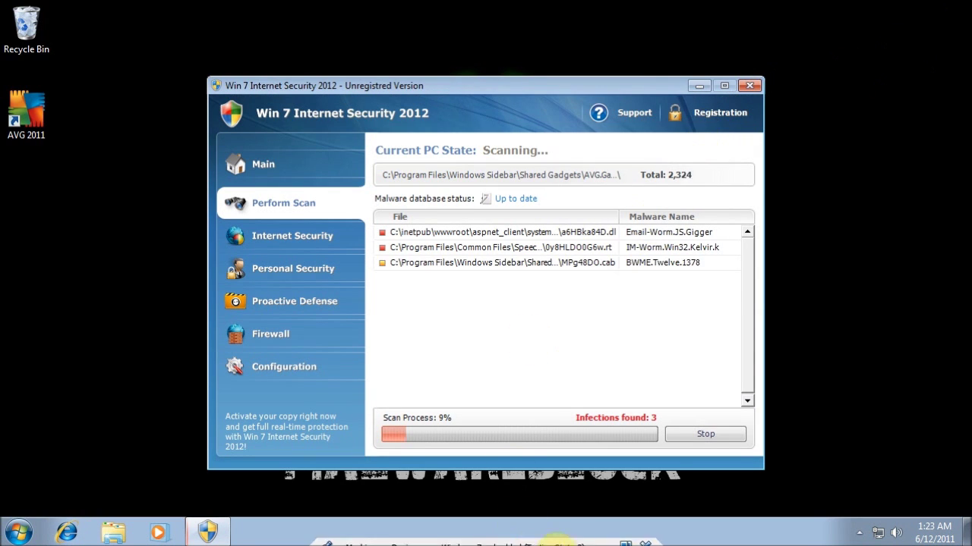
left_click(617, 539)
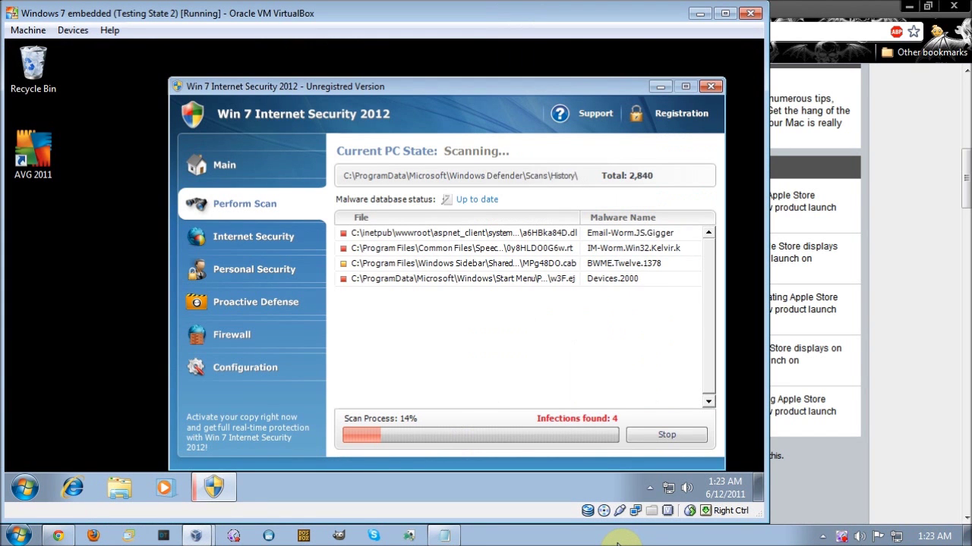
Close the rkill terminated-processes log in Notepad and return the VM to full screen.
left_click(641, 543)
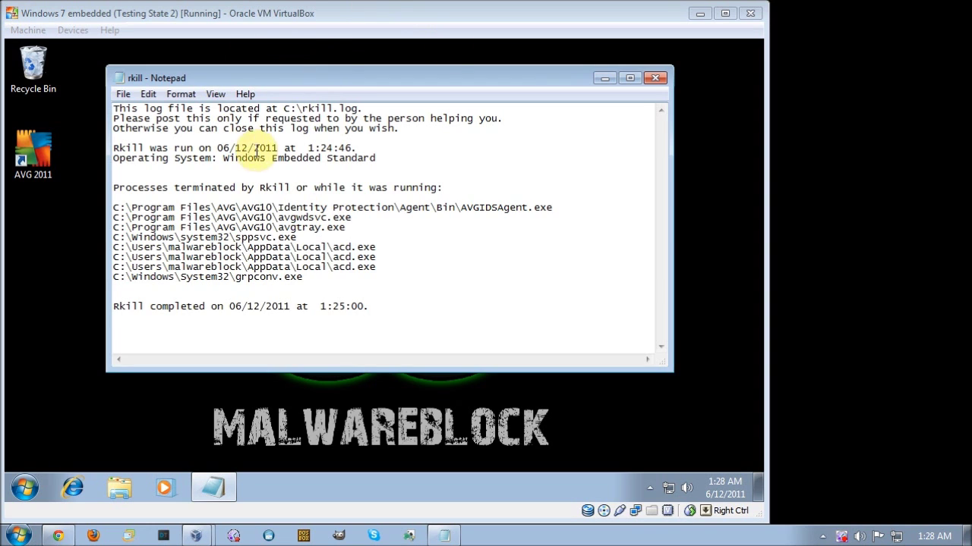
left_click(656, 78)
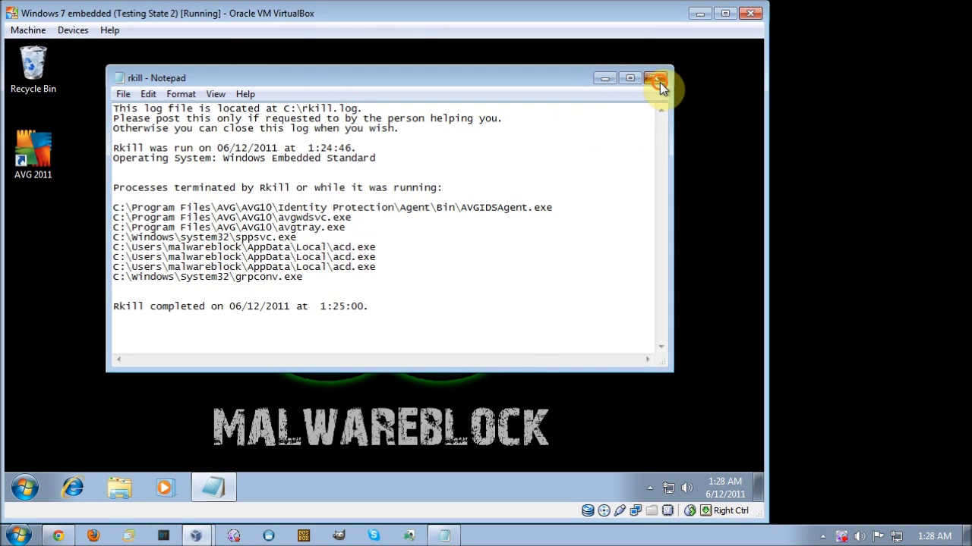
left_click(28, 30)
left_click(38, 48)
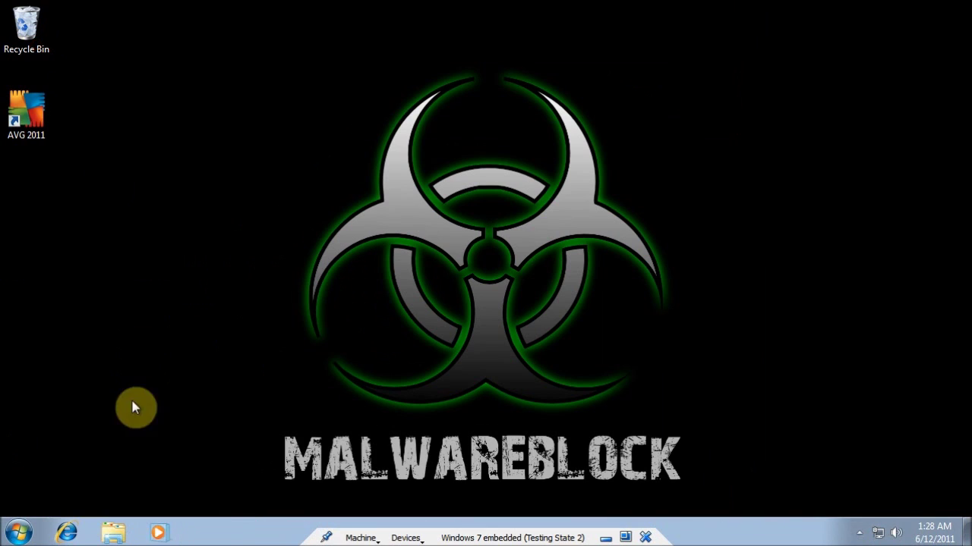
left_click(67, 535)
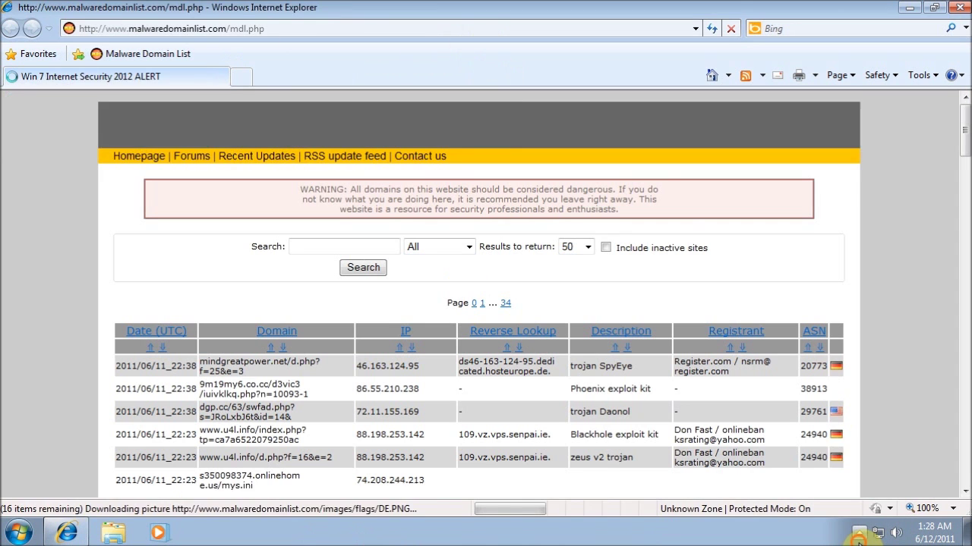
left_click(858, 533)
left_click(735, 543)
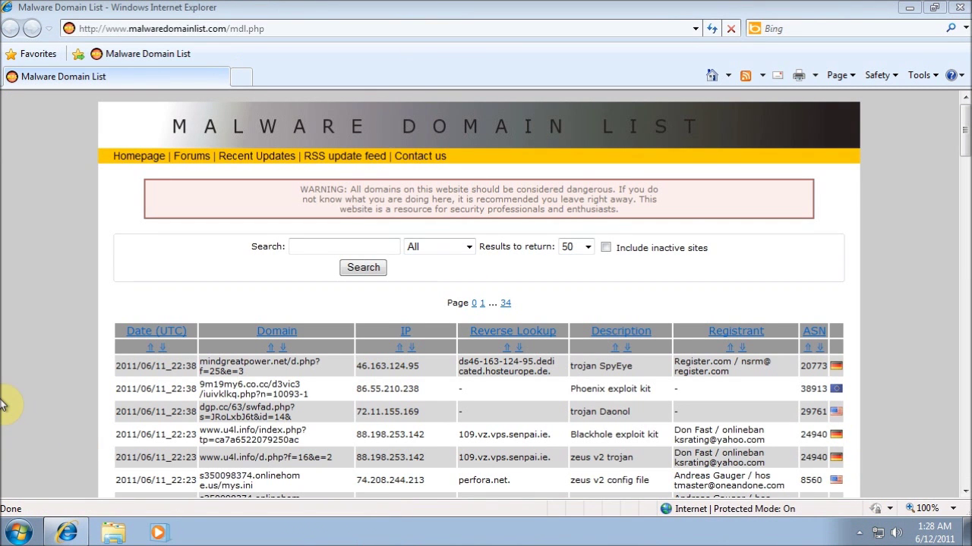
scroll(24, 417, "down", 5)
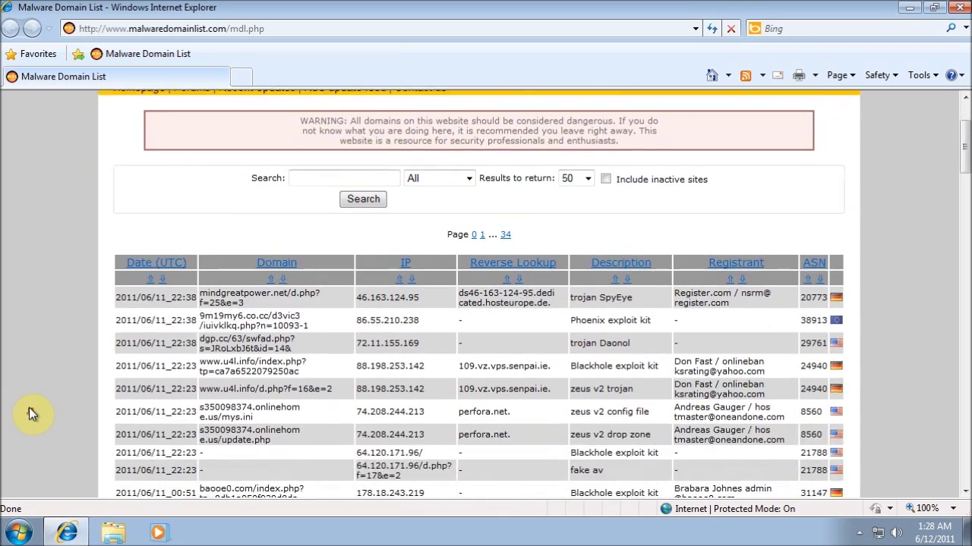
scroll(24, 417, "down", 3)
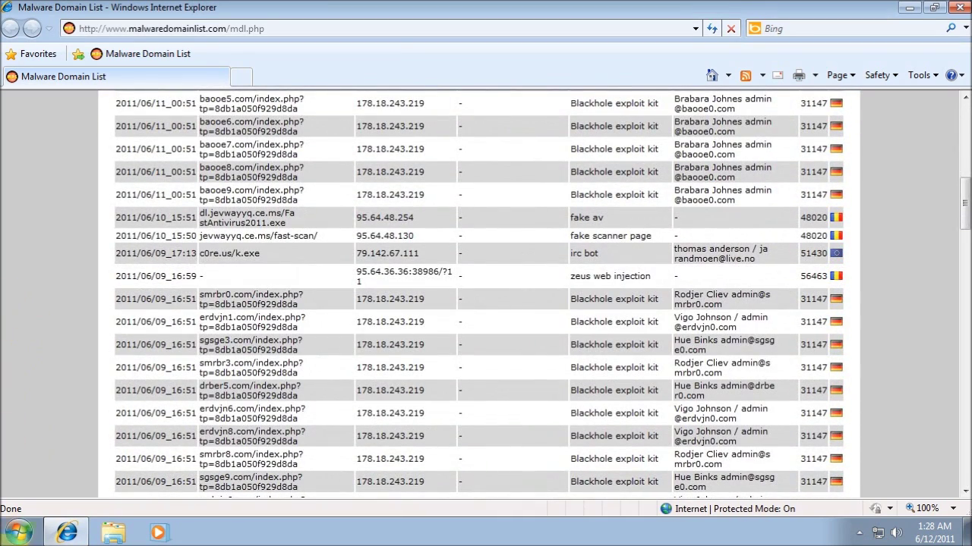
left_click(17, 533)
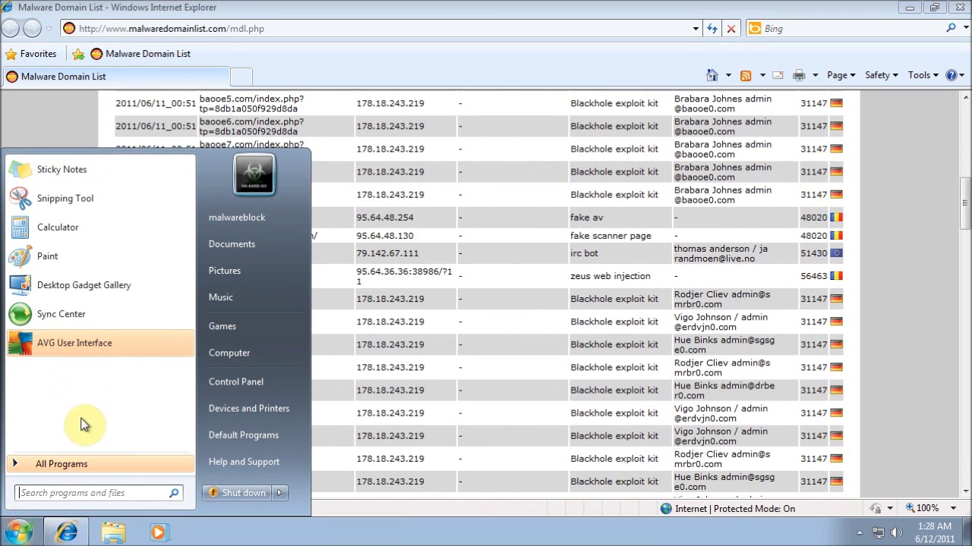
left_click(78, 463)
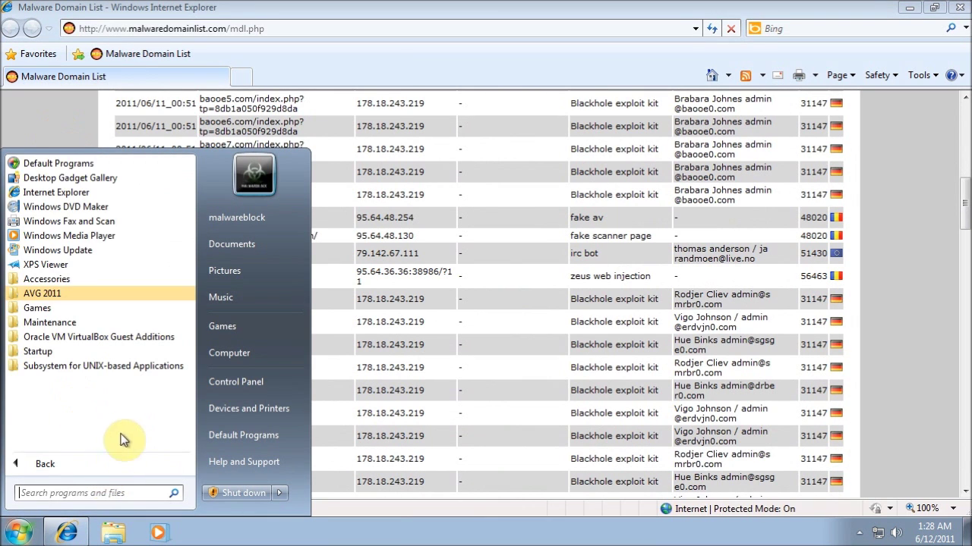
left_click(28, 110)
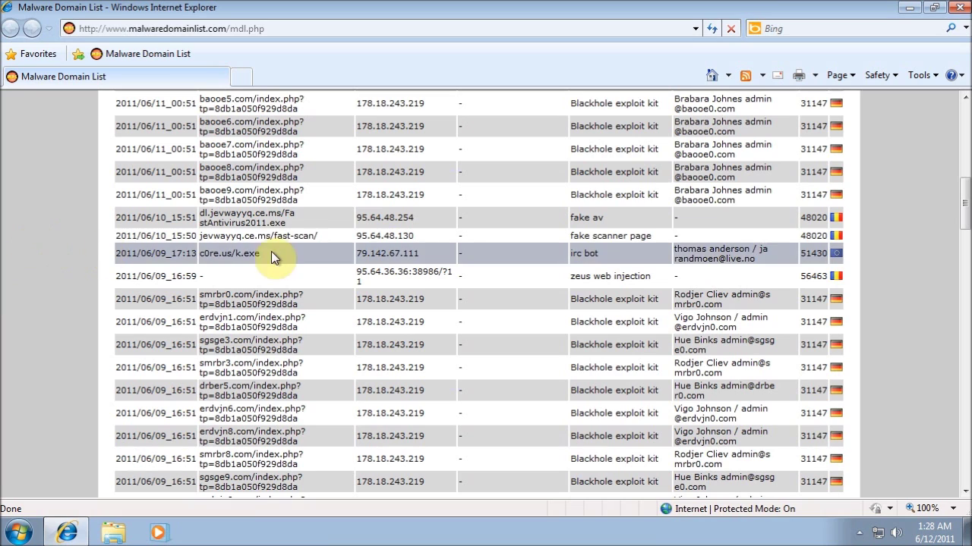
left_click(310, 238)
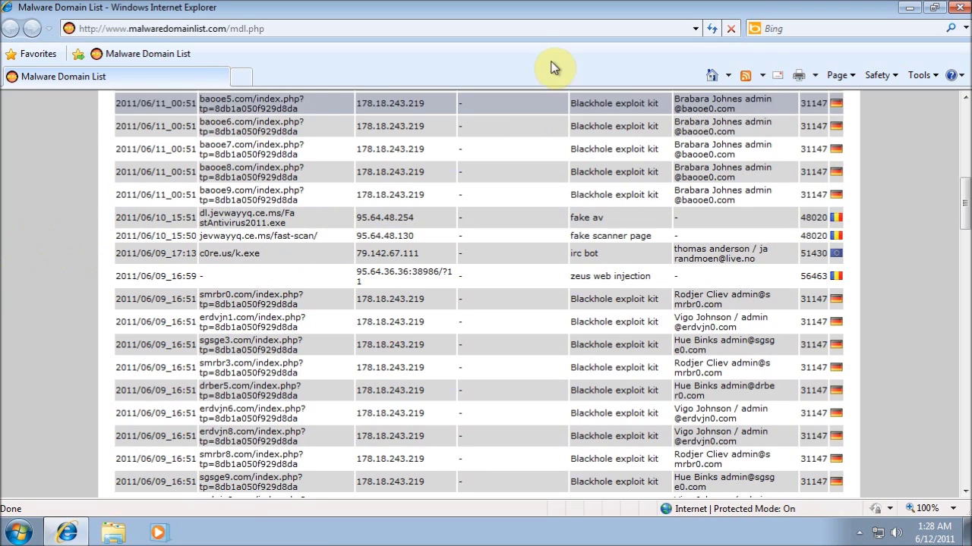
left_click(279, 253)
left_click_drag(278, 253, 200, 256)
key("ctrl+c")
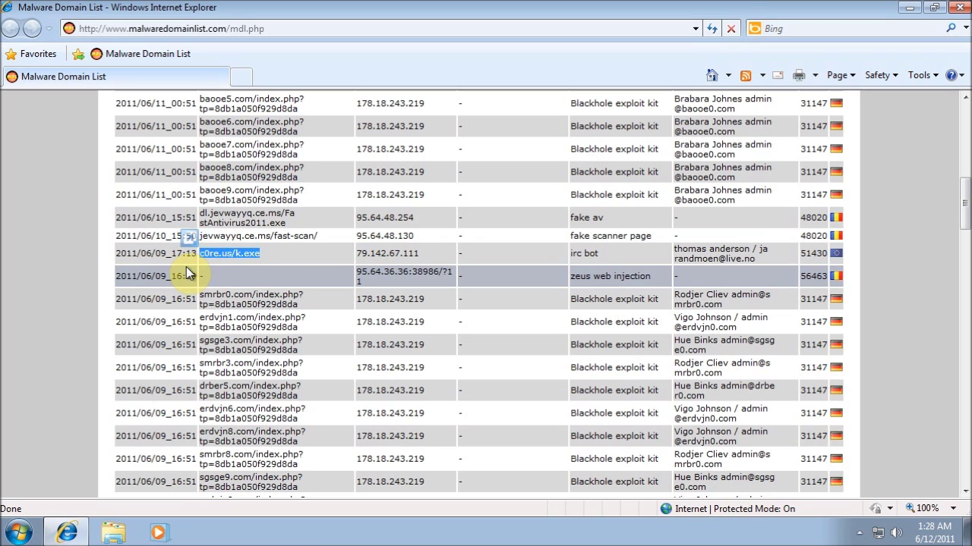
left_click(300, 260)
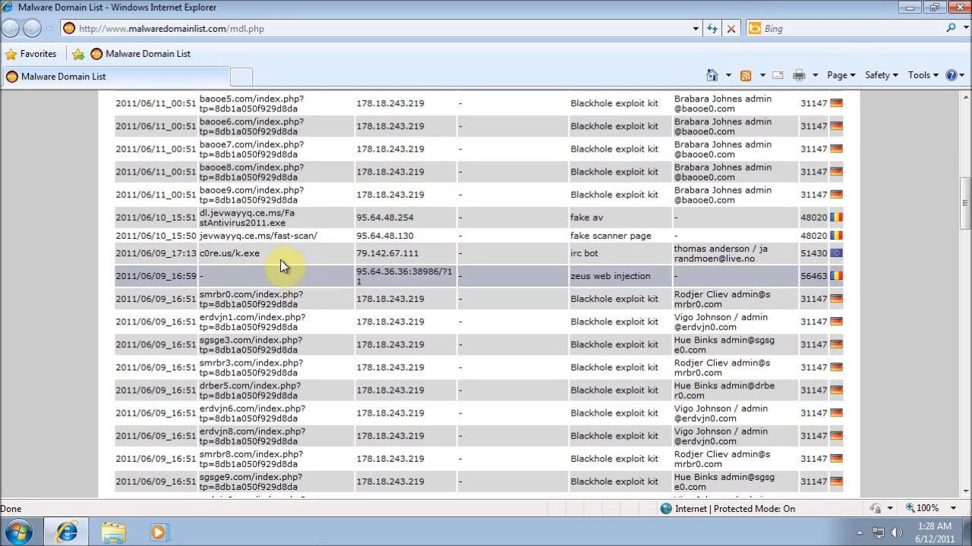
left_click_drag(279, 259, 231, 262)
Try loading c0re.us/k.exe in a new tab past the warning, then close the blocked tab.
left_click(258, 69)
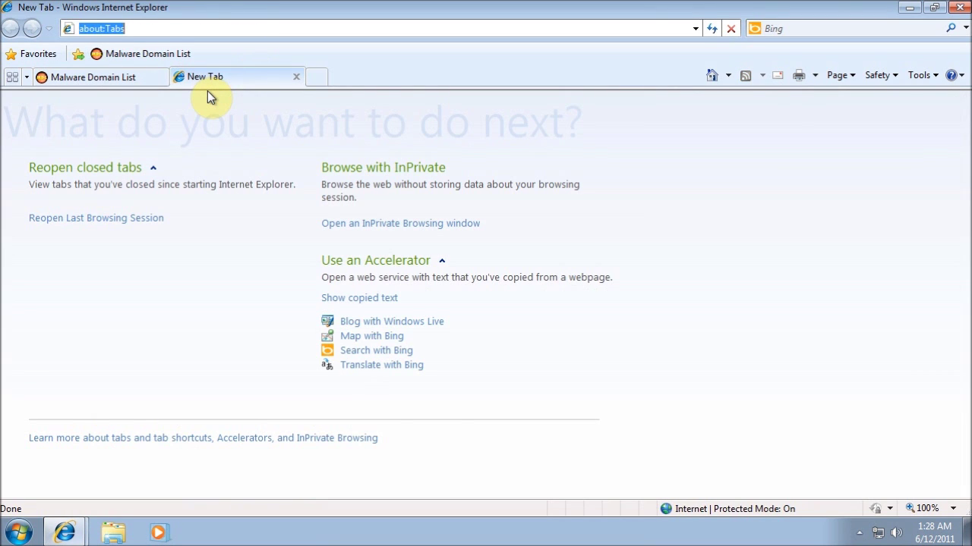
key("ctrl+v")
key("Return")
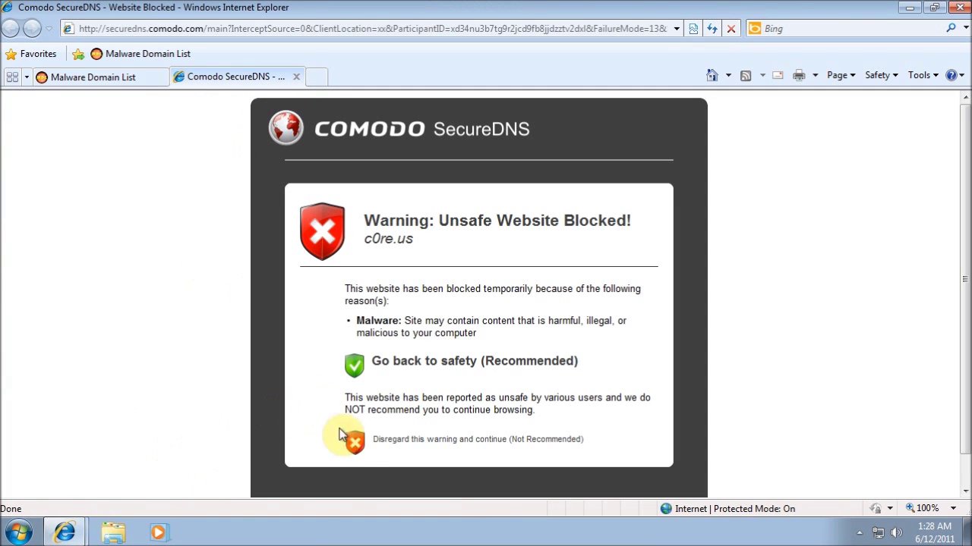
left_click(355, 441)
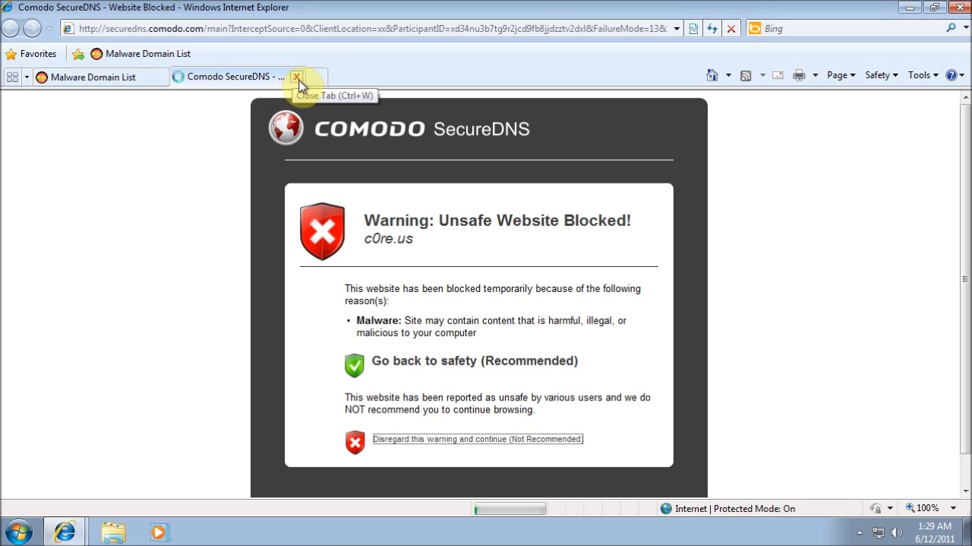
left_click(296, 76)
scroll(72, 396, "down", 10)
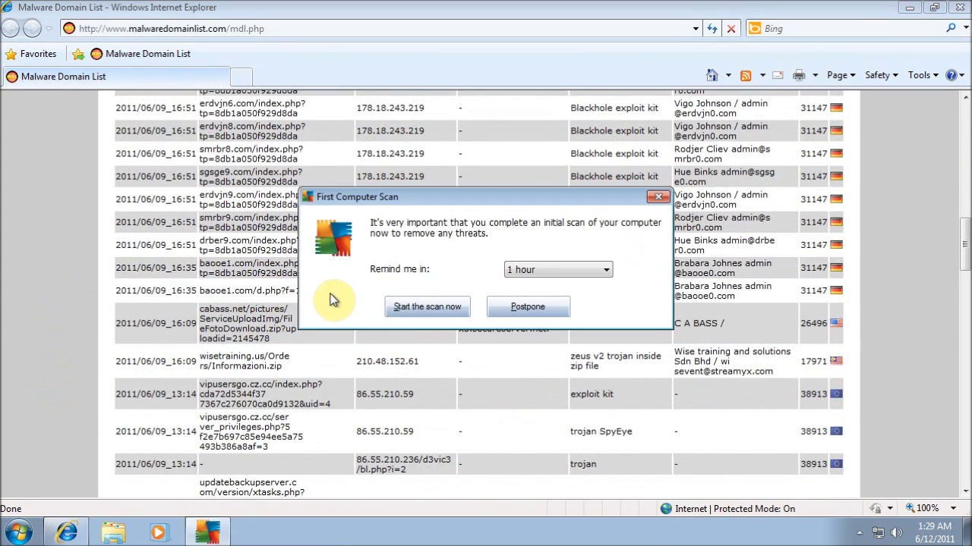
Postpone AVG's first computer scan and copy the baooe1.com/d.php address into a new tab.
left_click(532, 311)
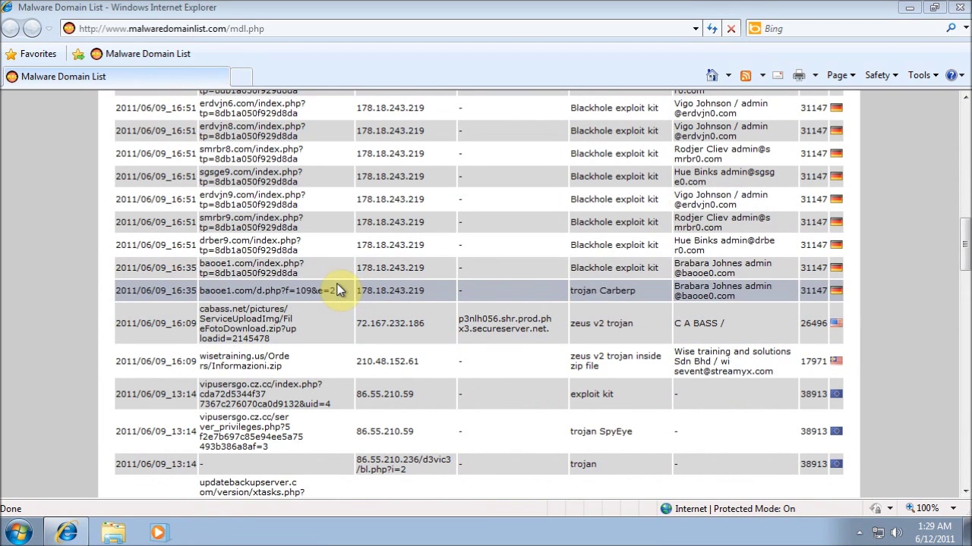
left_click_drag(337, 290, 235, 77)
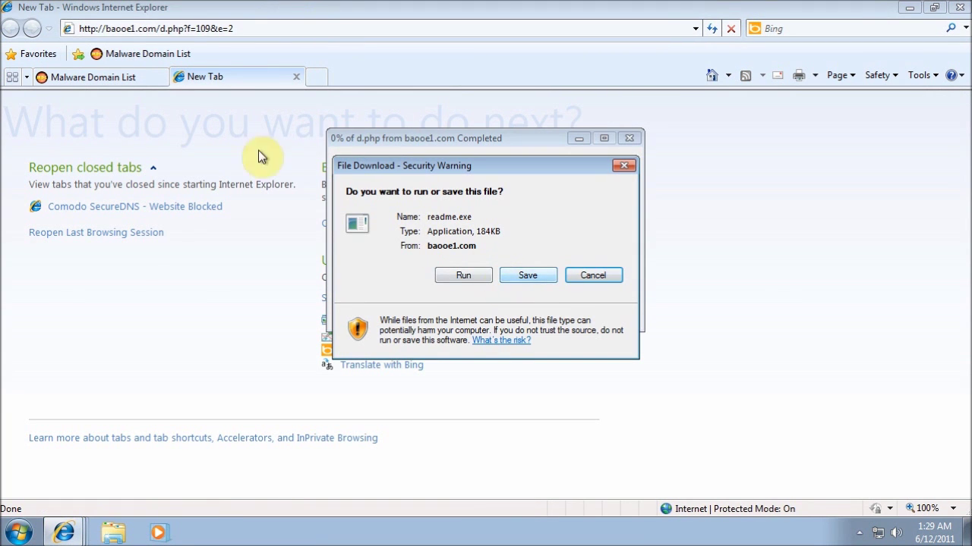
left_click(120, 79)
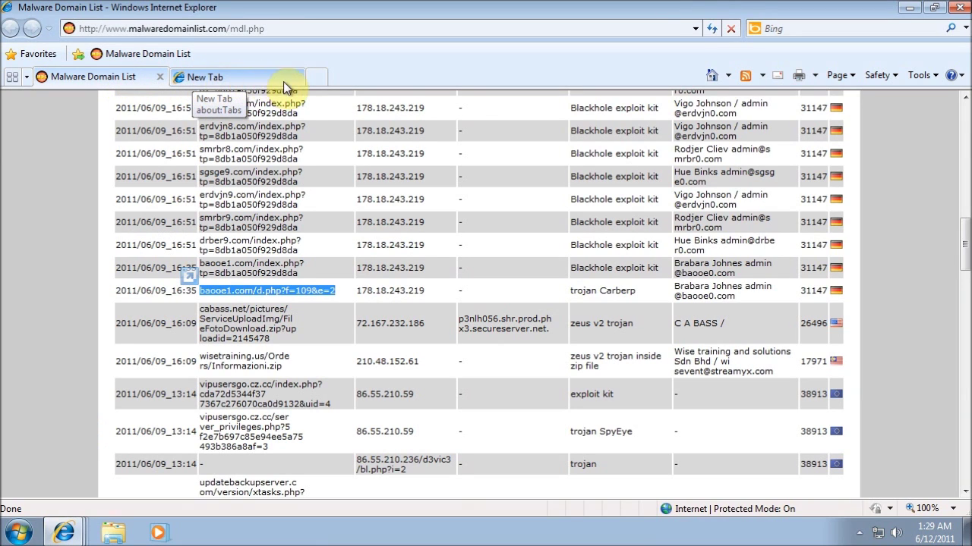
left_click(258, 81)
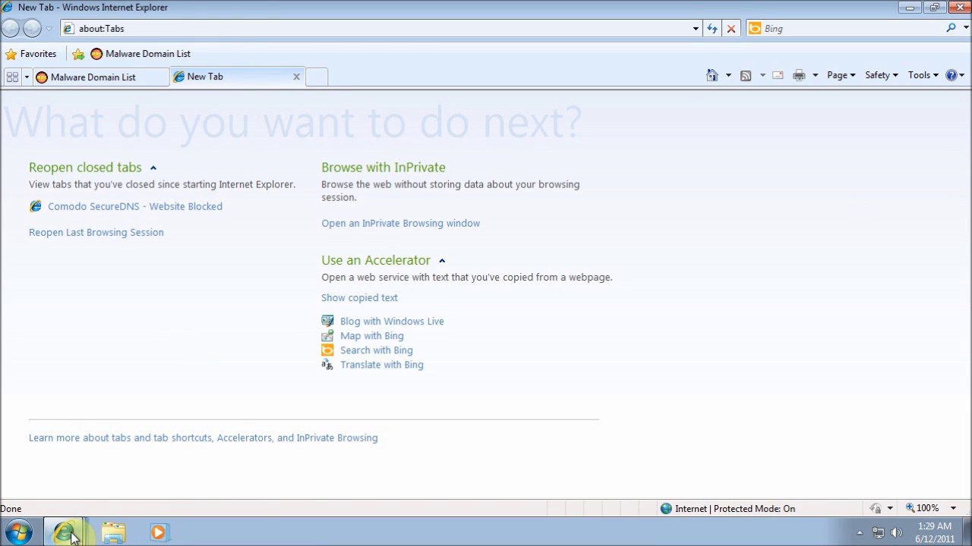
Save readme.exe to the Desktop despite the warning and vault the Trojan horse VB.BADI.
mouse_move(72, 535)
left_click(91, 506)
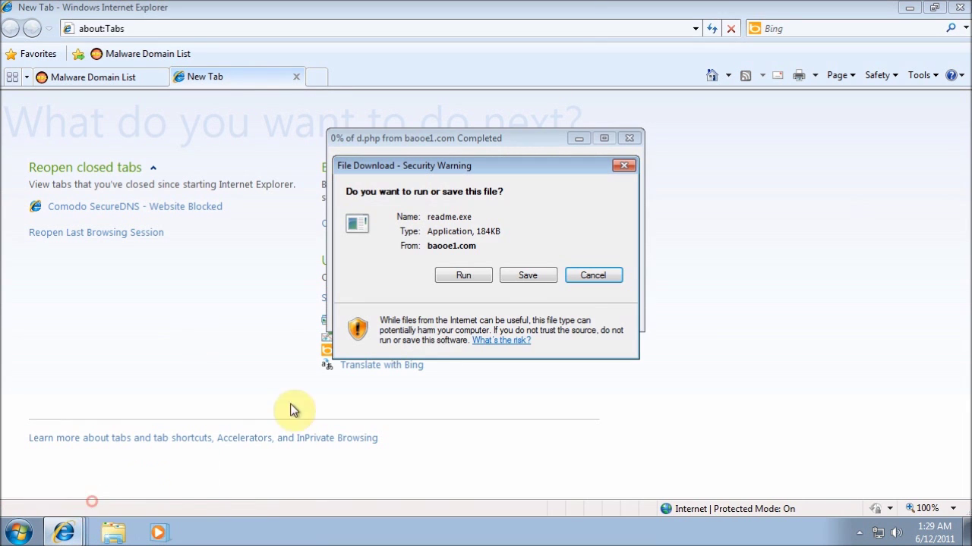
left_click(524, 278)
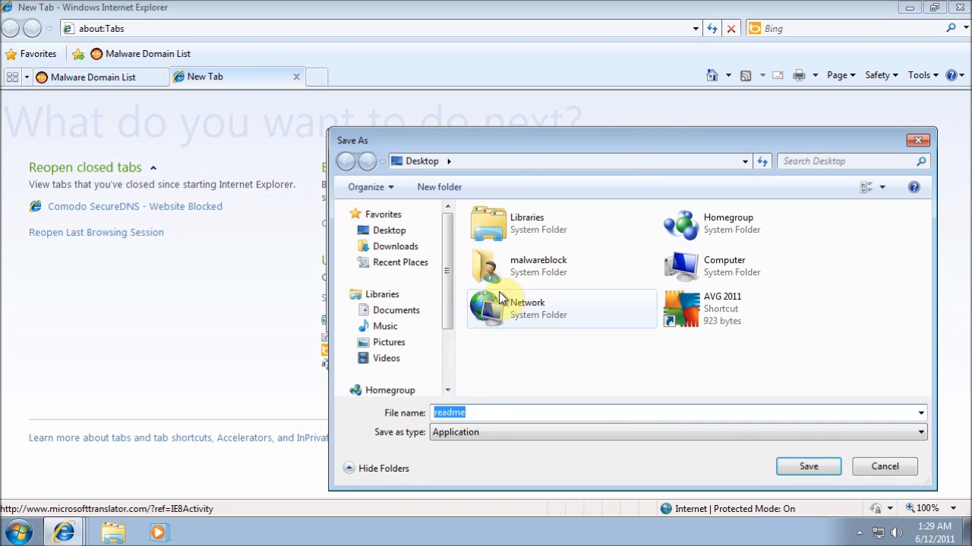
left_click(801, 466)
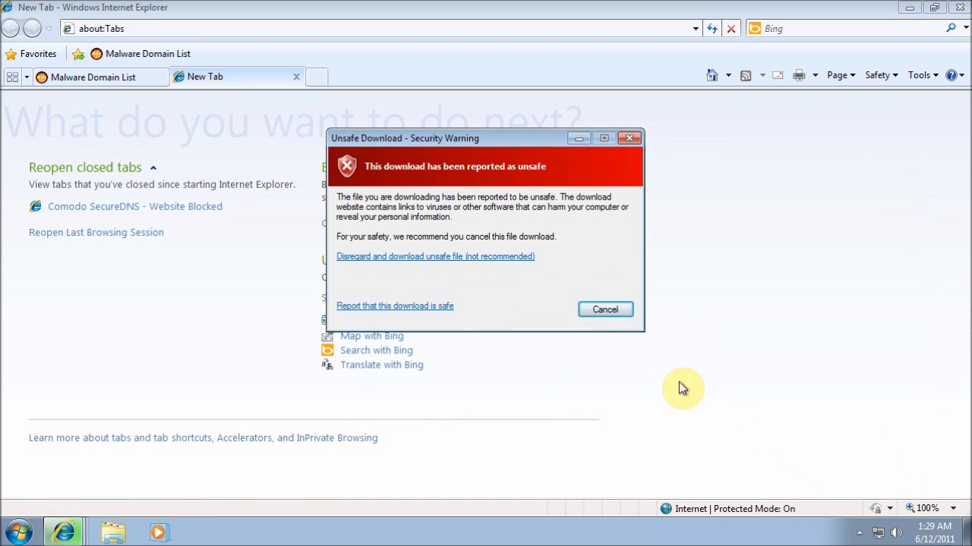
left_click(485, 258)
left_click(607, 311)
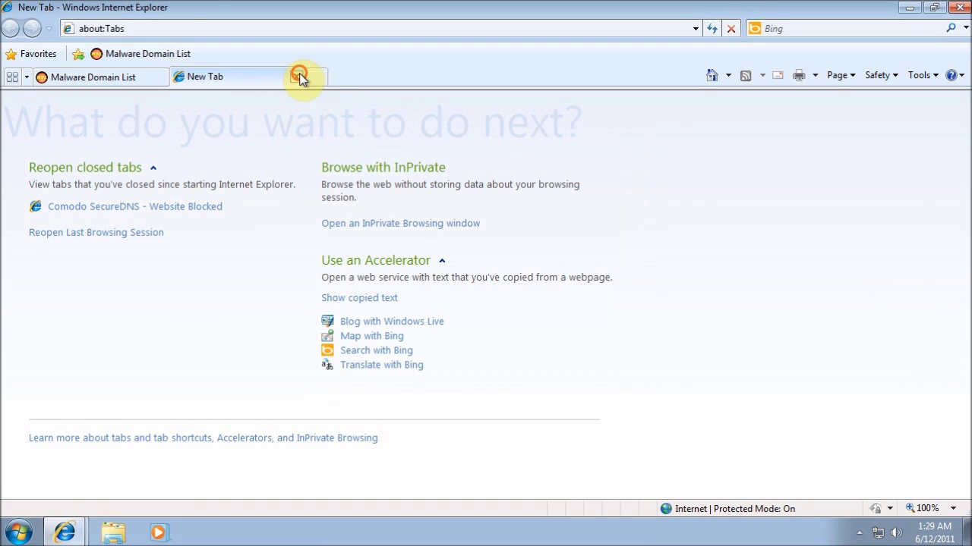
left_click(298, 75)
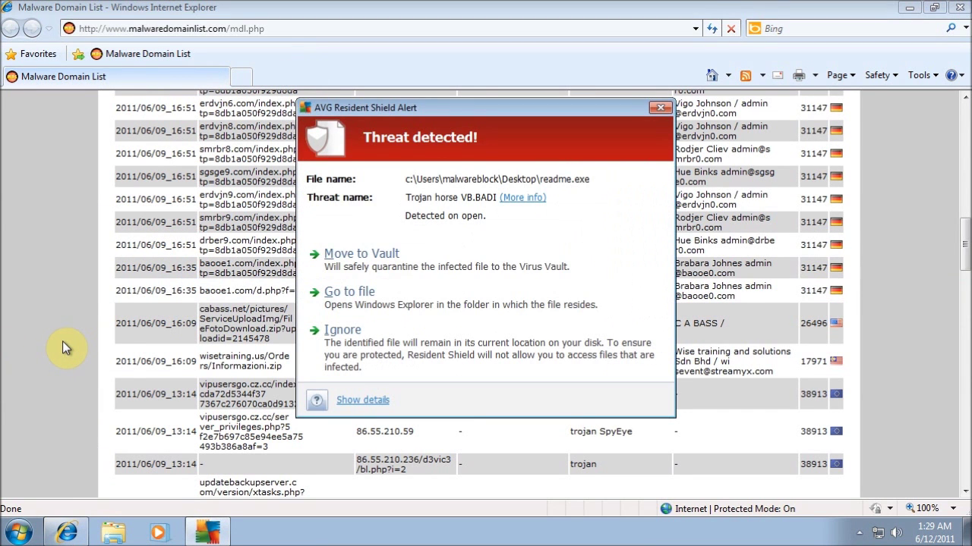
left_click(438, 267)
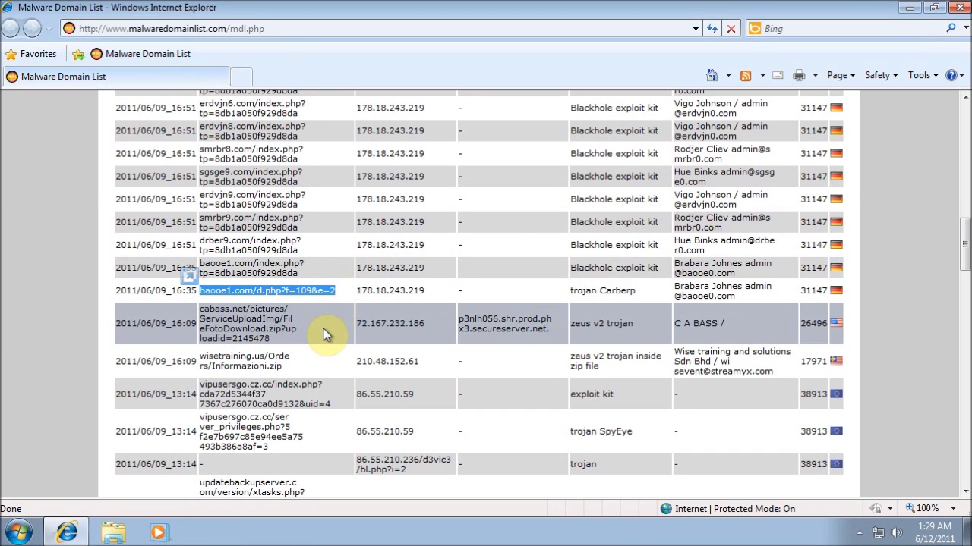
Try the 86.55.210.236/d3vic3/bl.php?i=2 trojan address in a new tab, then close it.
scroll(228, 387, "down", 5)
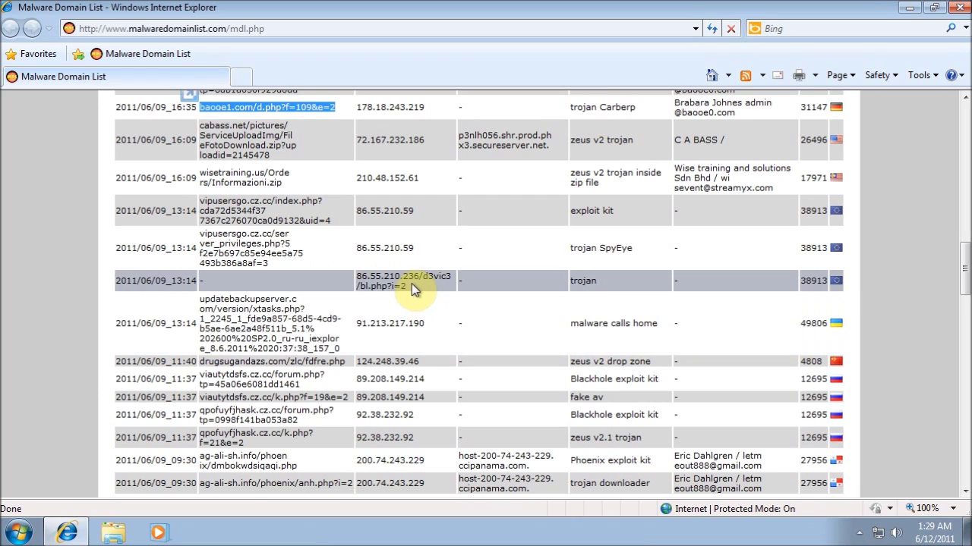
triple_click(380, 280)
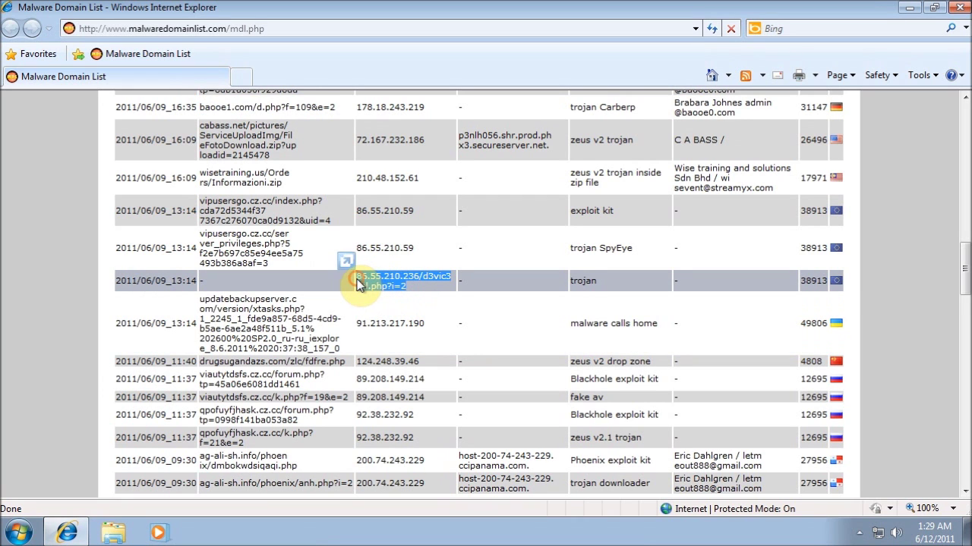
left_click_drag(359, 283, 245, 79)
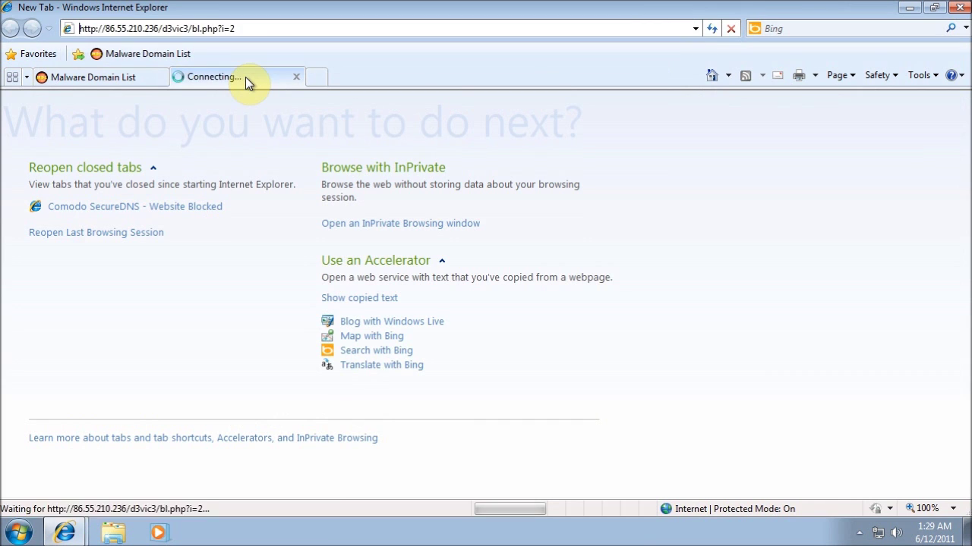
left_click(295, 76)
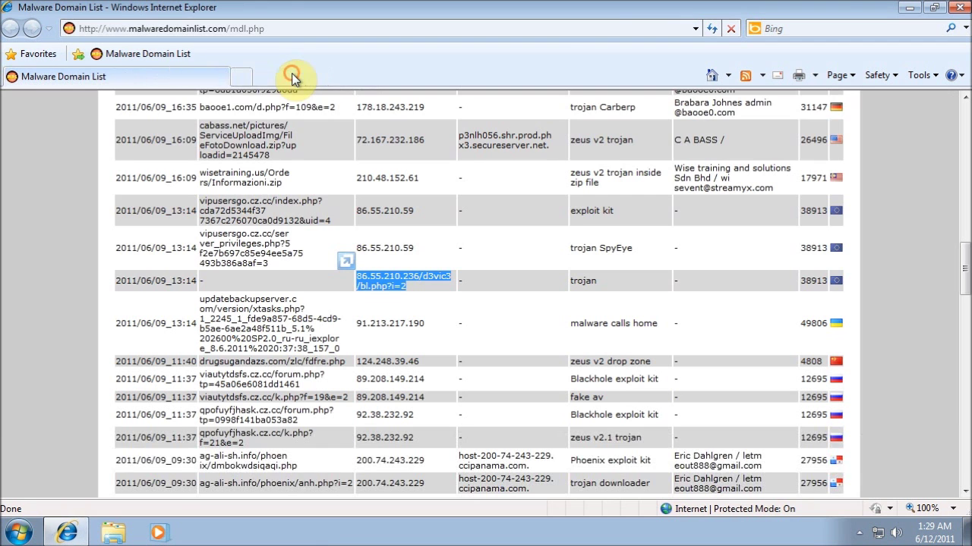
Load the viautytdsfs.cz.cc fake AV address in a new tab and close the resulting 404 page.
scroll(285, 283, "down", 3)
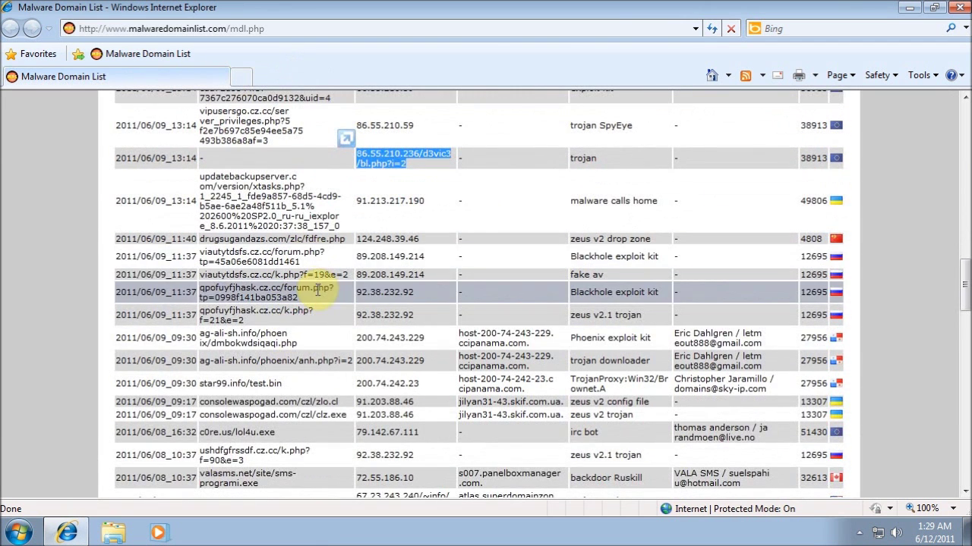
left_click_drag(378, 271, 220, 280)
key("ctrl+c")
left_click(251, 74)
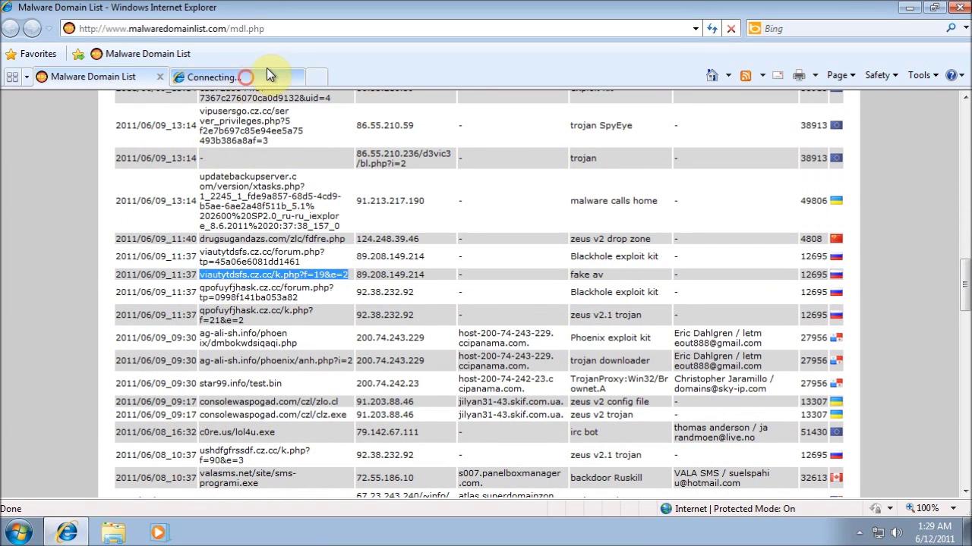
key("ctrl+v")
key("Return")
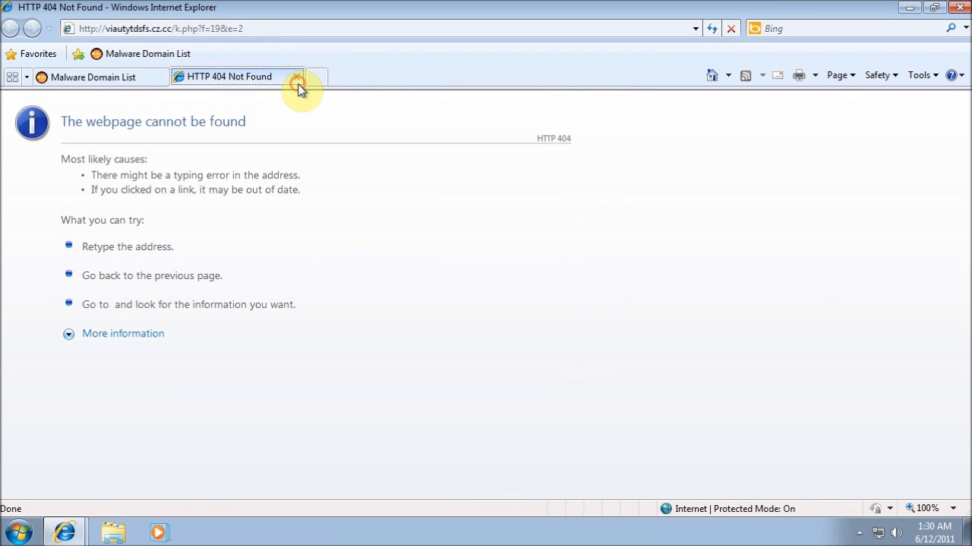
left_click(296, 76)
Try valasms.net/site/sms-programi.exe, close its 404 tab, and send c0re.us/soft.exe to a new tab.
scroll(229, 380, "down", 3)
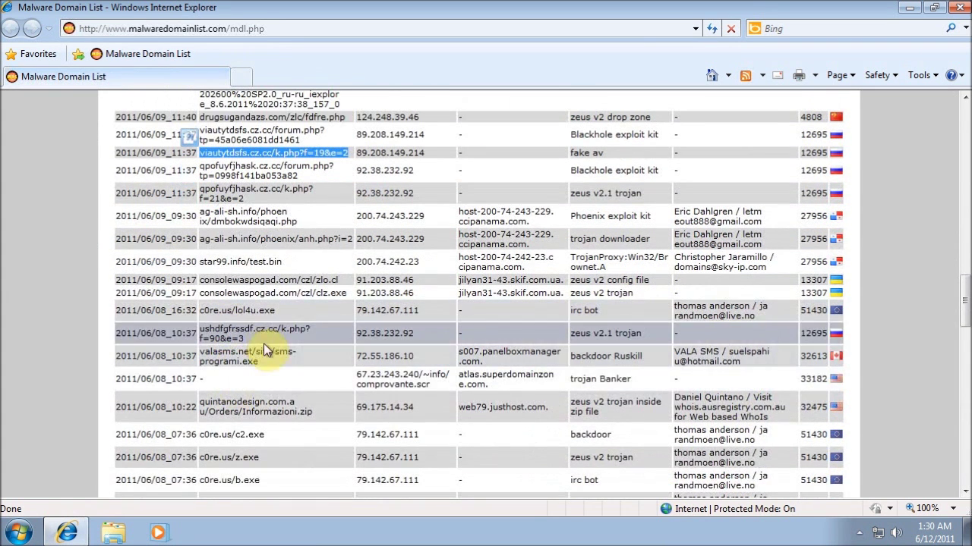
left_click_drag(263, 360, 250, 77)
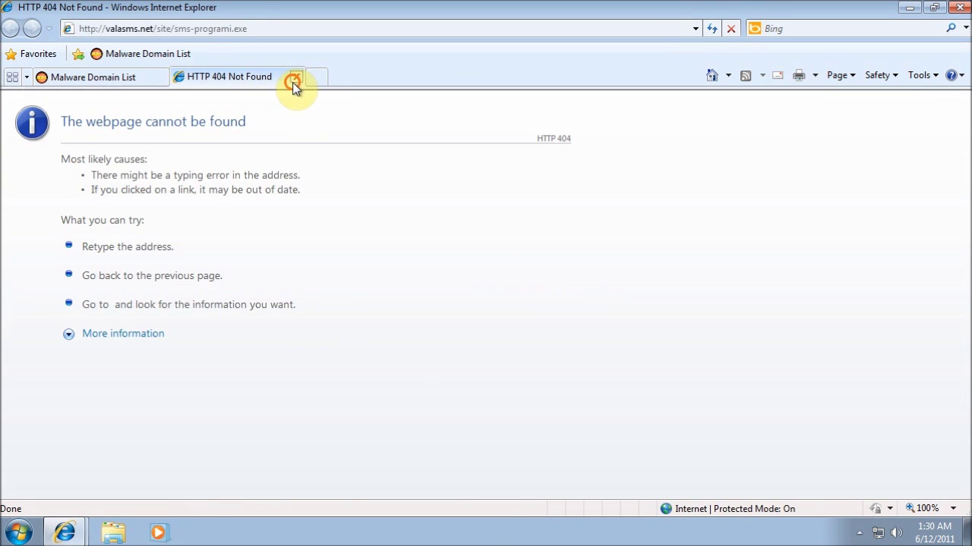
left_click(295, 77)
scroll(275, 314, "down", 2)
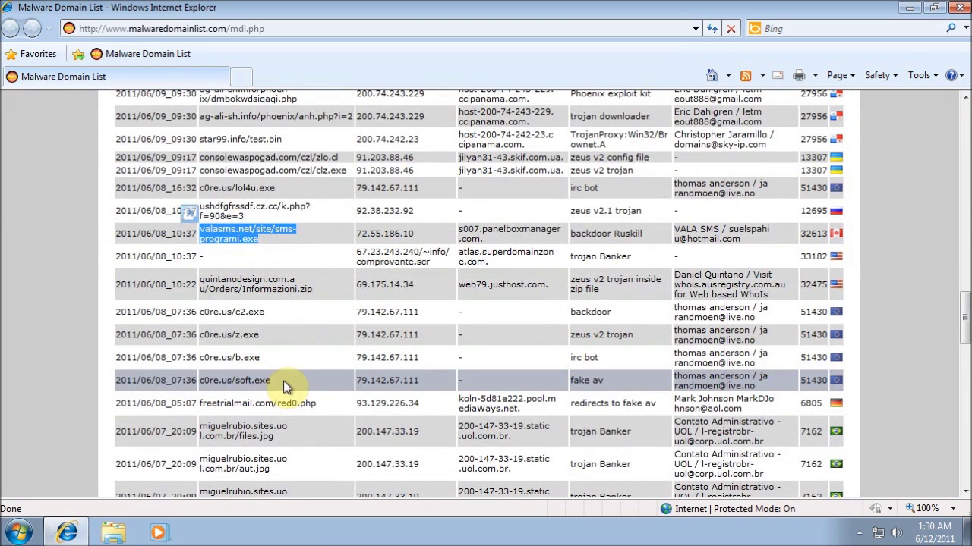
left_click_drag(283, 380, 245, 84)
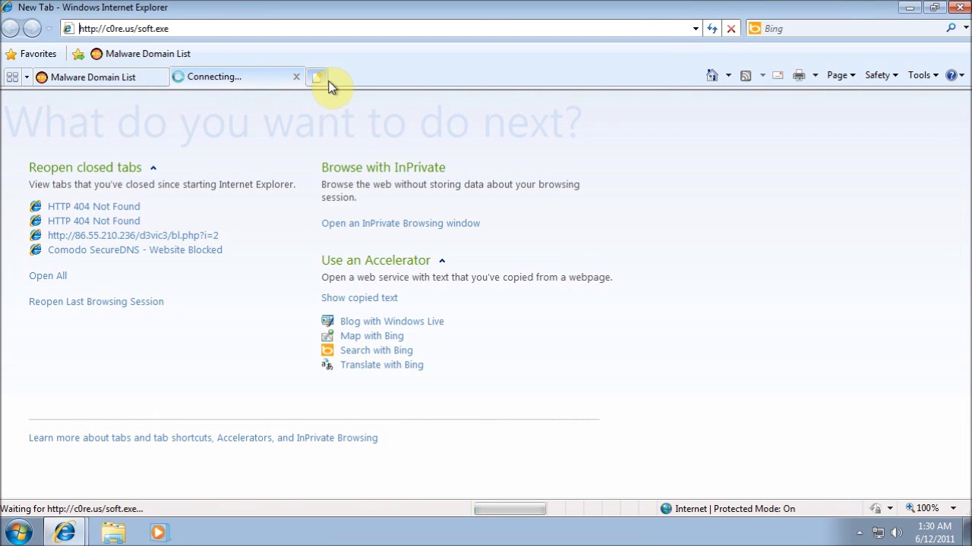
Paste the gug_Nero.exe URL from the Malware Domain List into the new tab and load it.
left_click(148, 80)
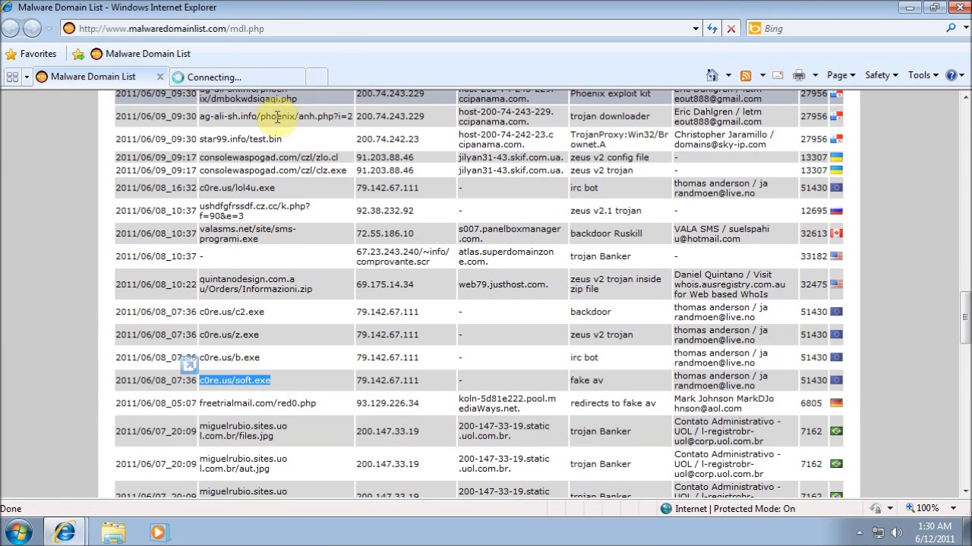
left_click(276, 78)
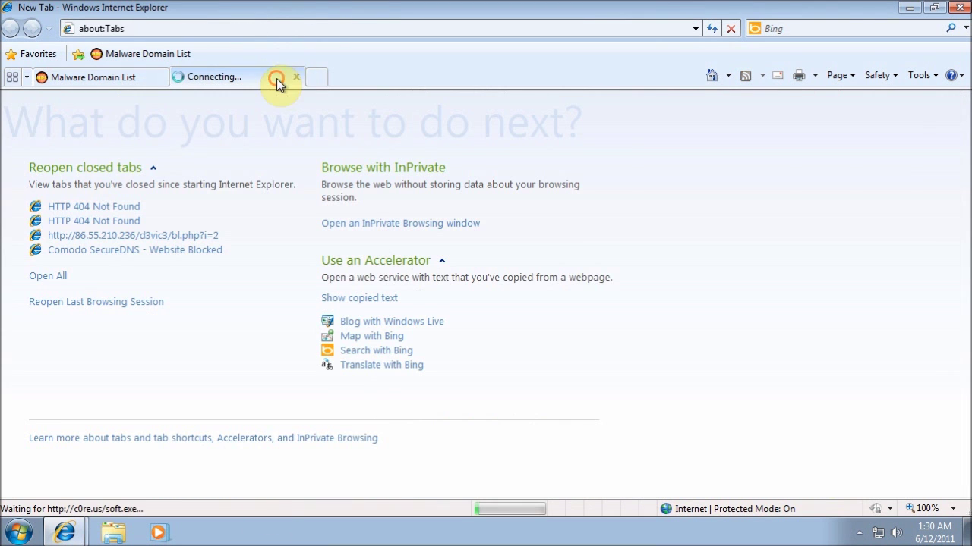
left_click(91, 78)
scroll(253, 446, "down", 2)
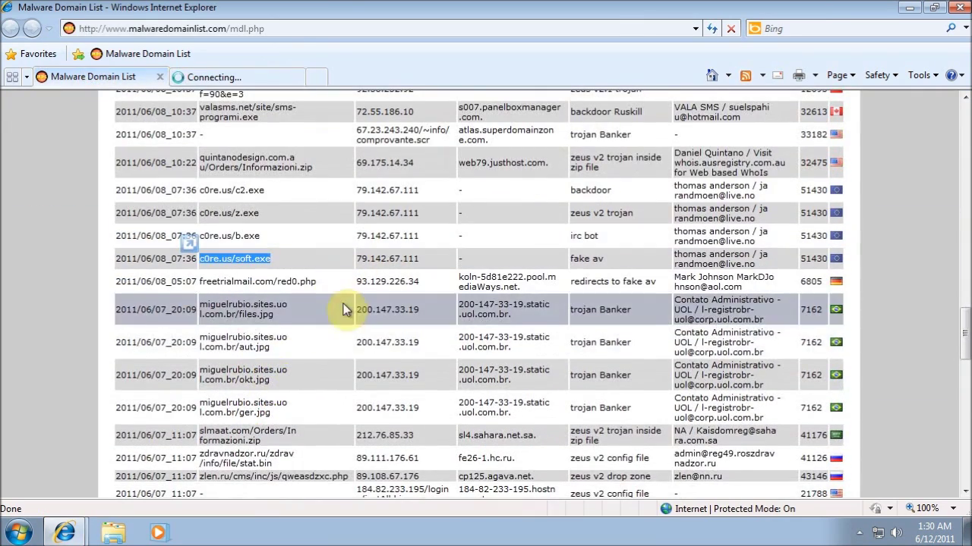
scroll(310, 352, "down", 1)
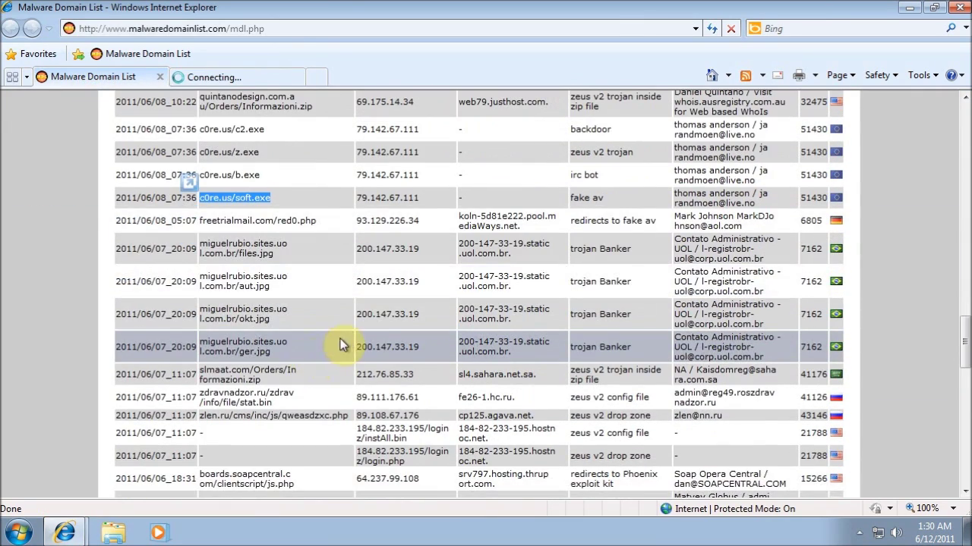
scroll(291, 349, "down", 2)
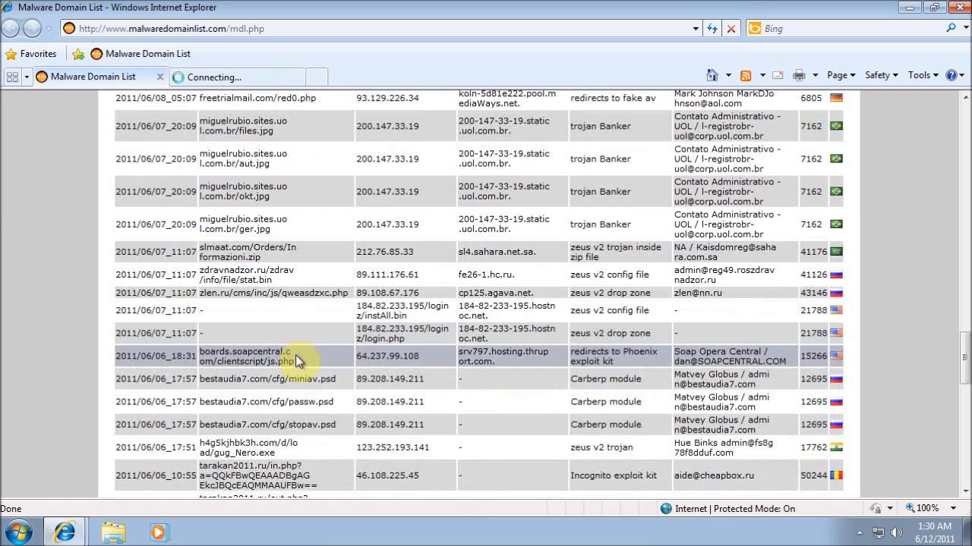
scroll(295, 354, "down", 1)
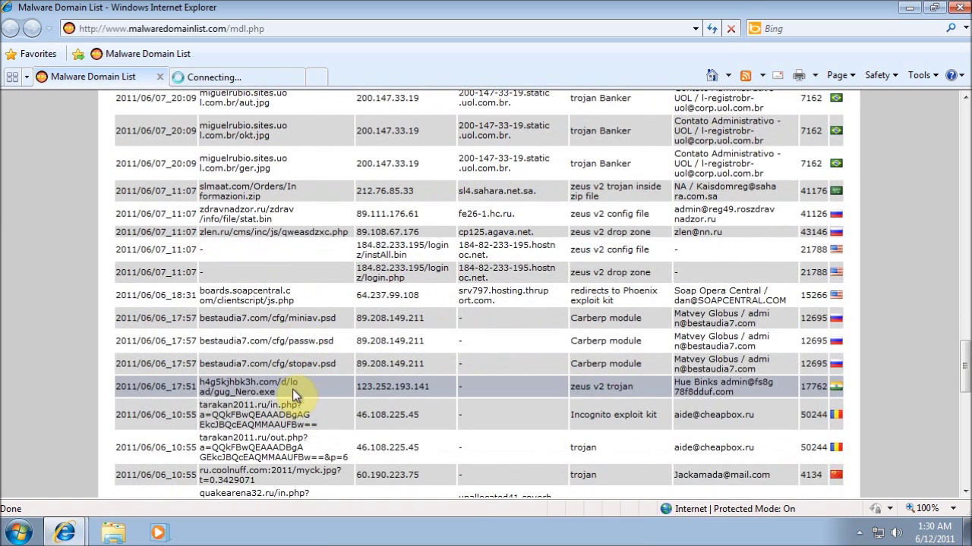
left_click_drag(291, 393, 248, 51)
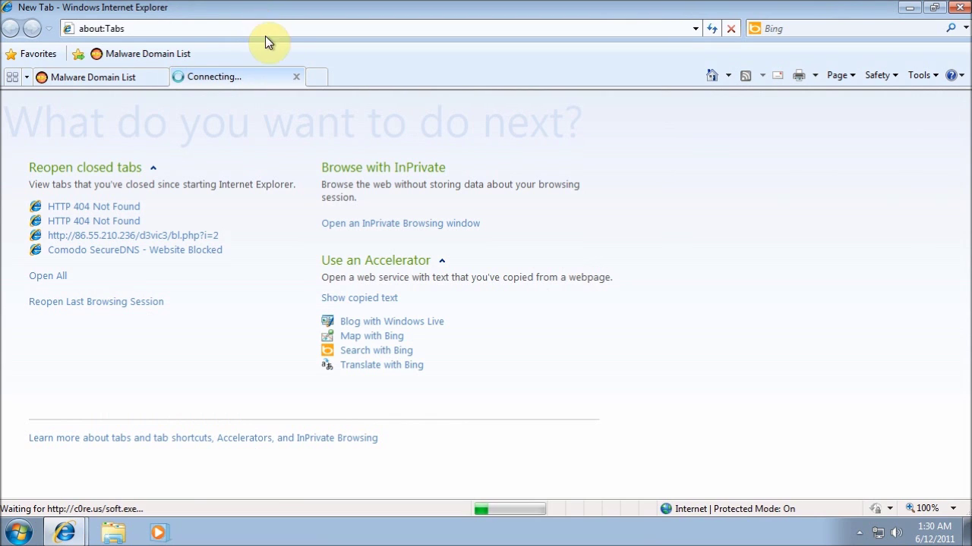
type("http://h4g5kjhbk3h.com/d/load/gug_Nero.exe")
key("Return")
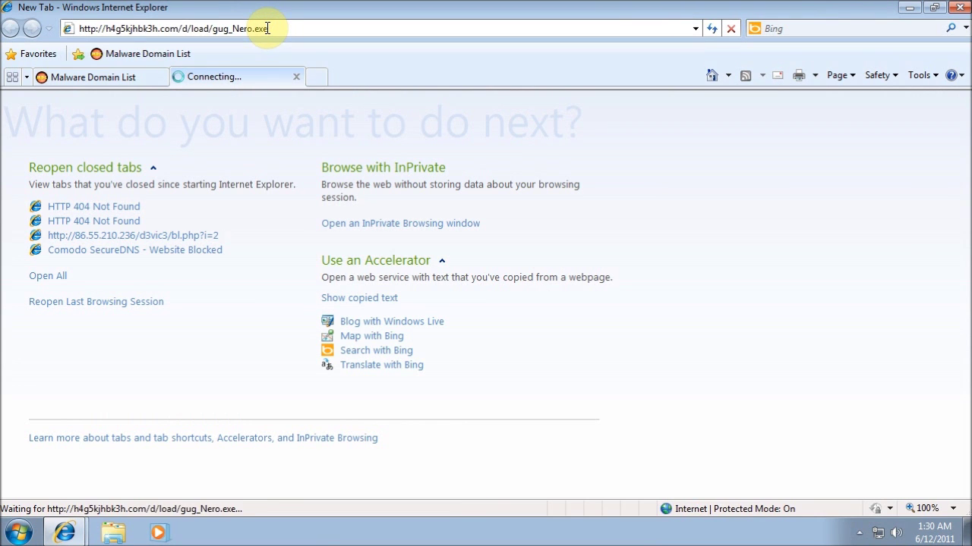
left_click(106, 79)
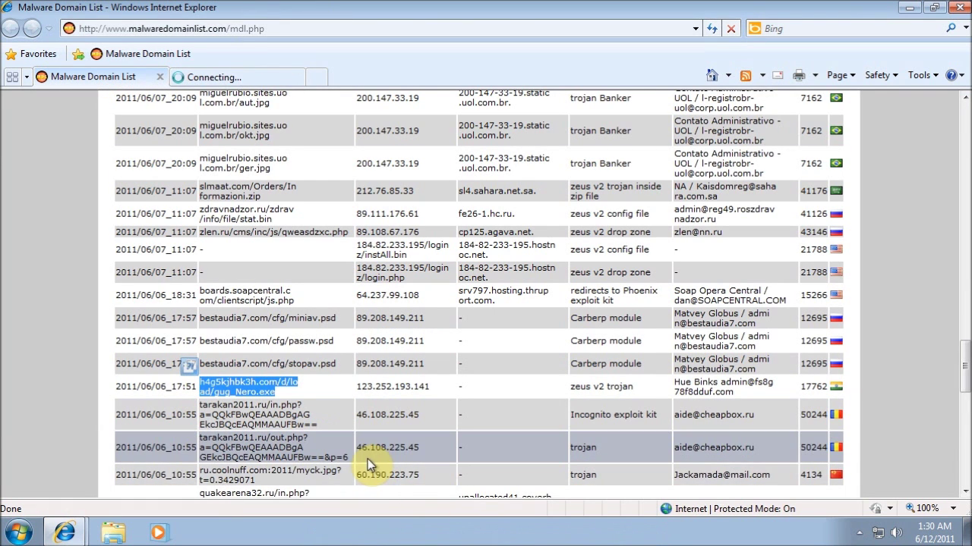
Load the tarakan2011.ru out.php URL in the new tab and dismiss the site-unavailable download error.
left_click(344, 457)
left_click_drag(346, 457, 200, 437)
key("ctrl+c")
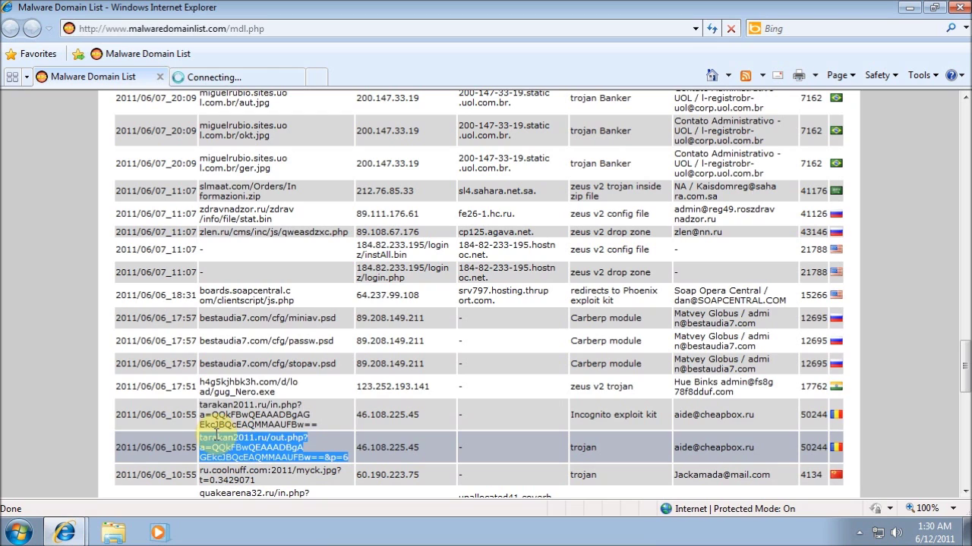
left_click(262, 77)
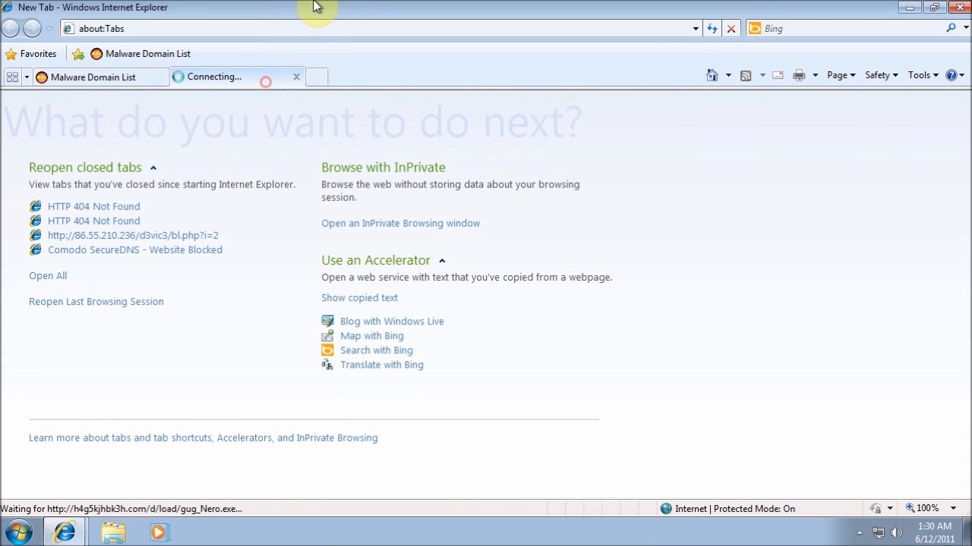
left_click(318, 31)
key("ctrl+v")
key("Return")
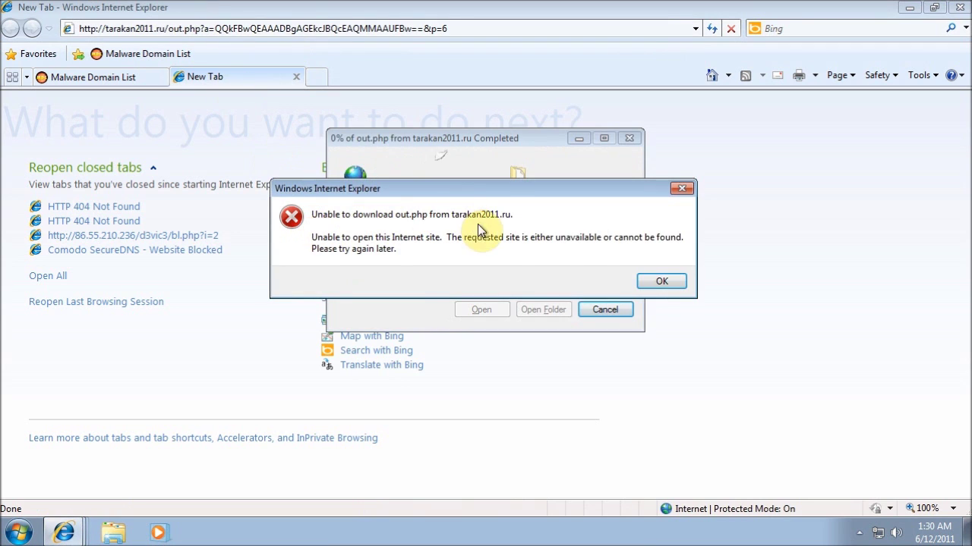
left_click(677, 282)
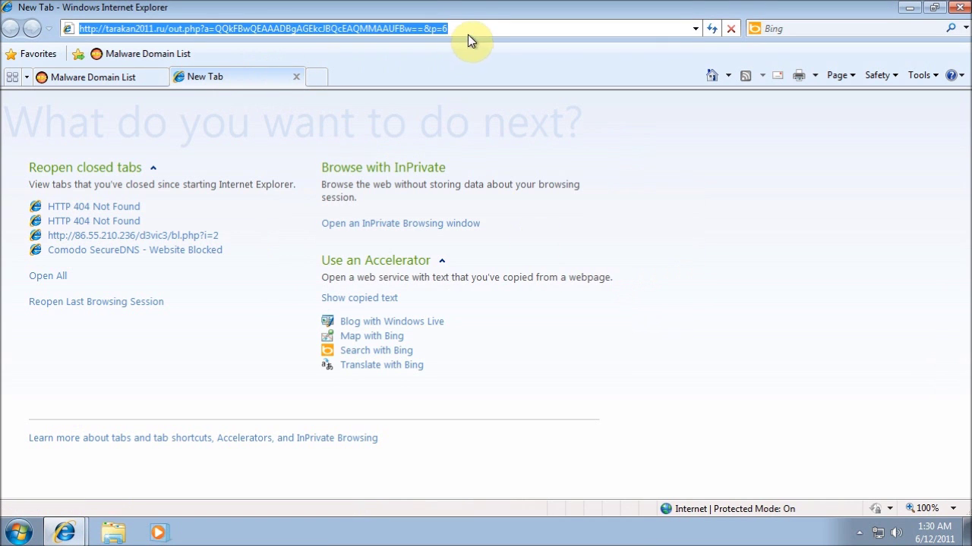
Retry out.php, save setup.exe to the Desktop, and vault the Win32.Small.bzwd downloader AVG detects.
key("Return")
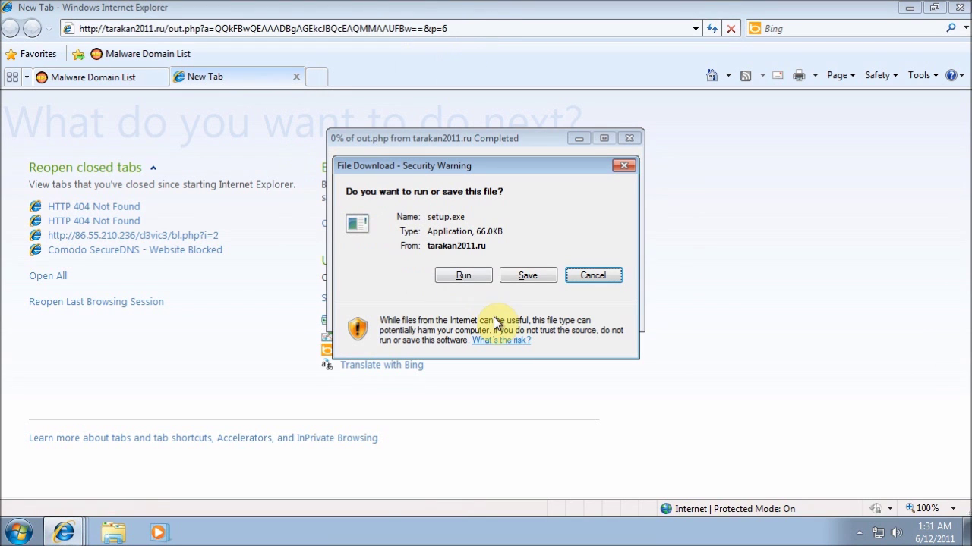
left_click(548, 276)
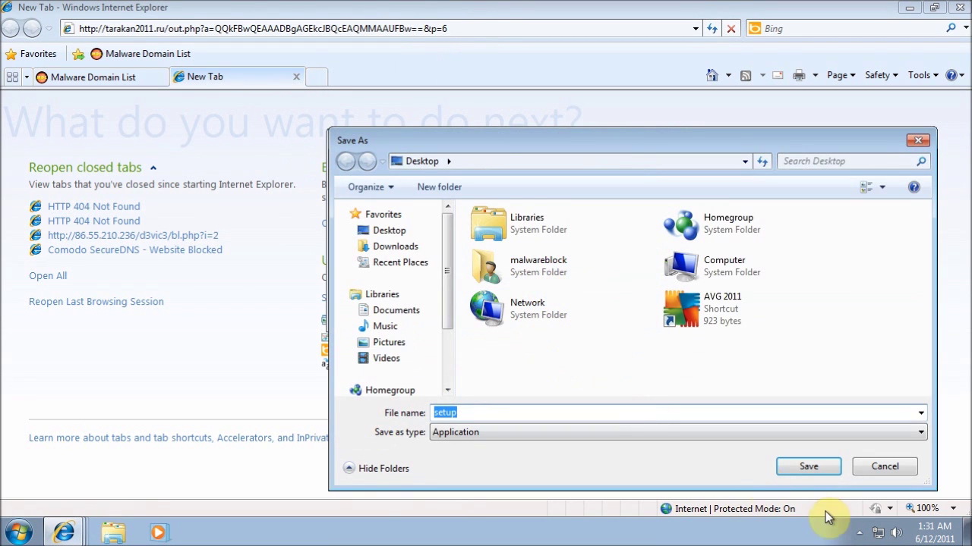
left_click(794, 475)
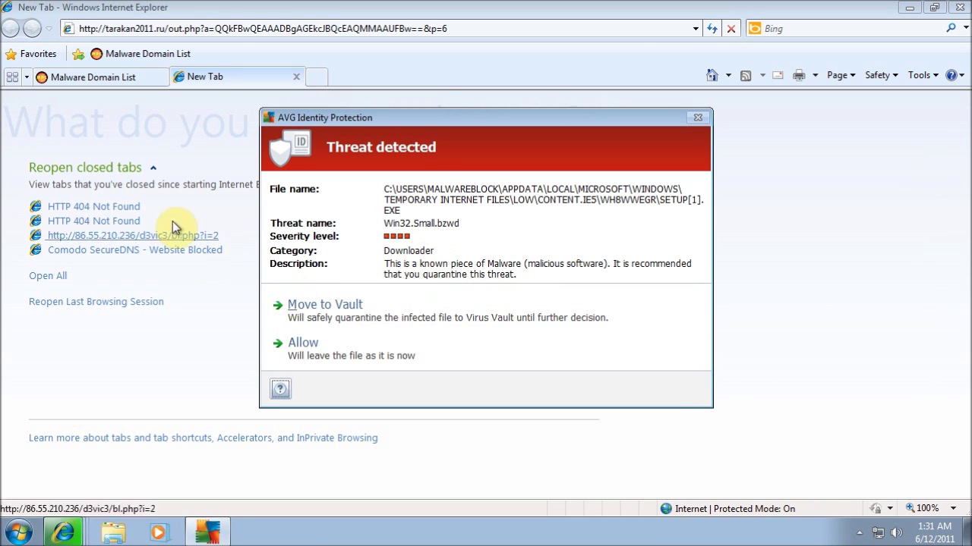
left_click(127, 82)
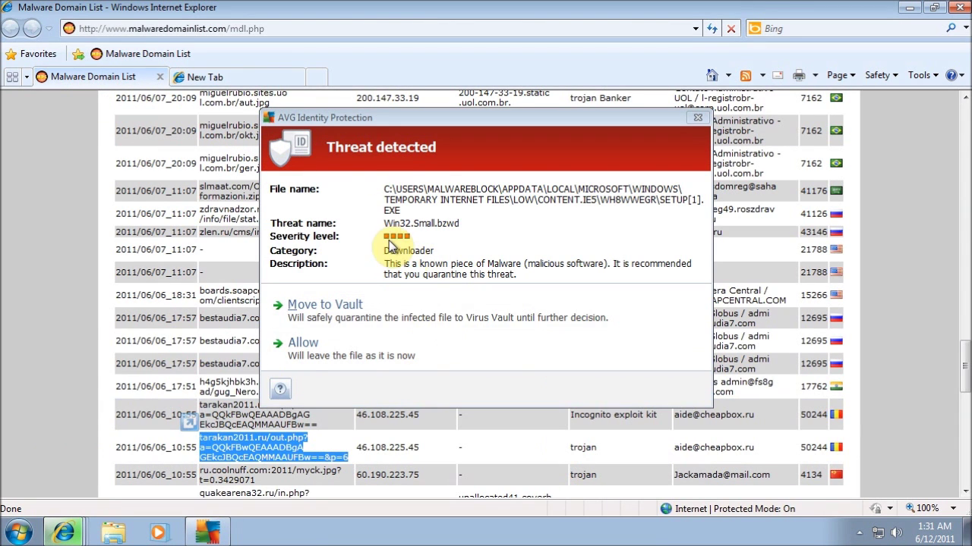
left_click(470, 317)
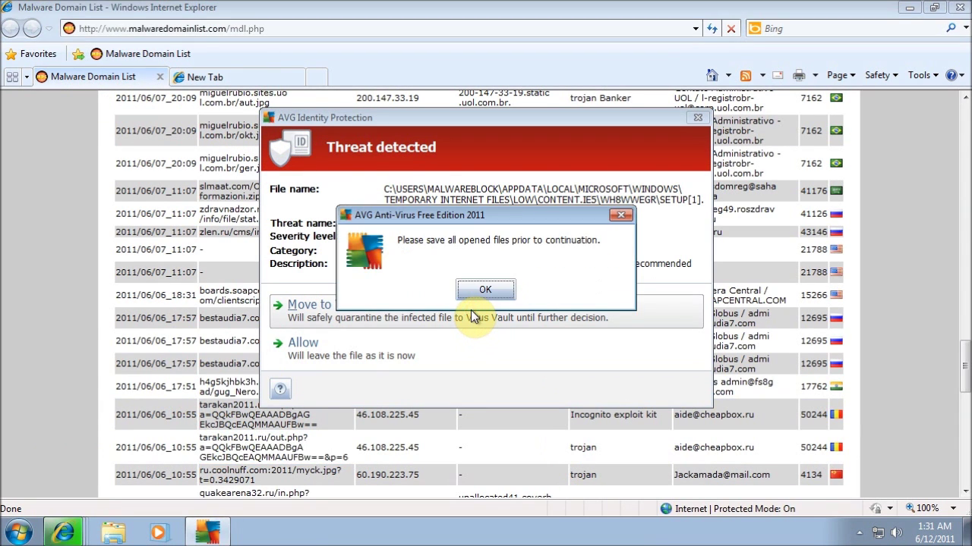
left_click(485, 292)
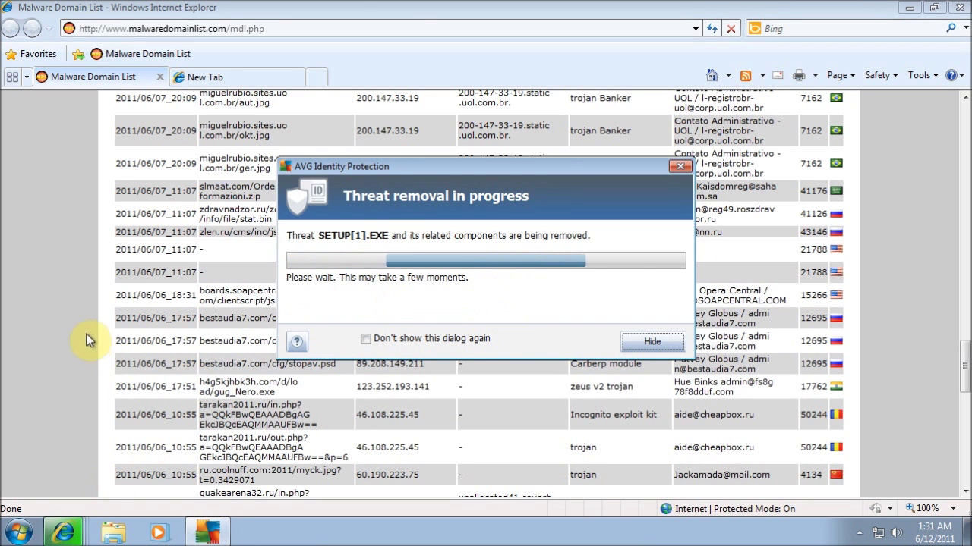
Close the unsafe-download warning behind the browser and re-maximize Internet Explorer.
key("super+Down")
left_click_drag(391, 210, 285, 260)
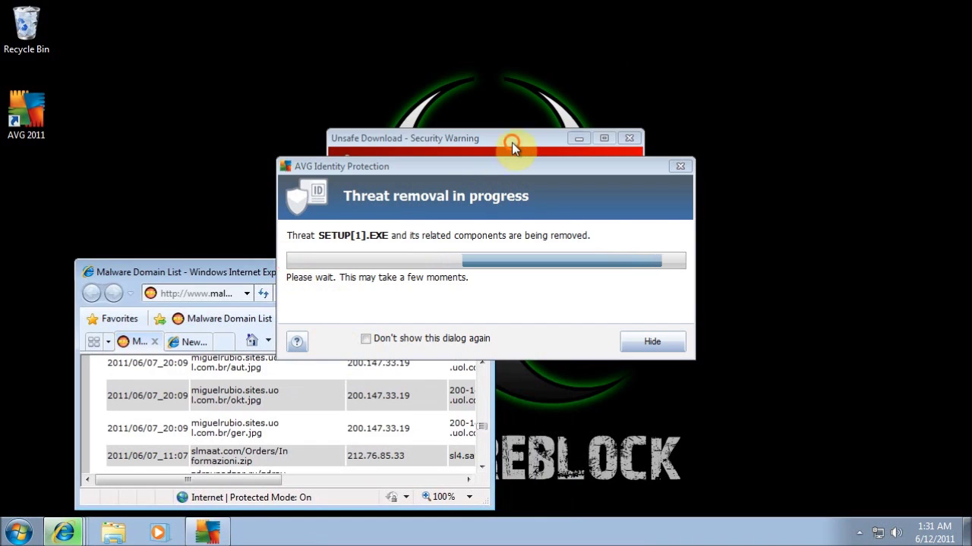
left_click(624, 142)
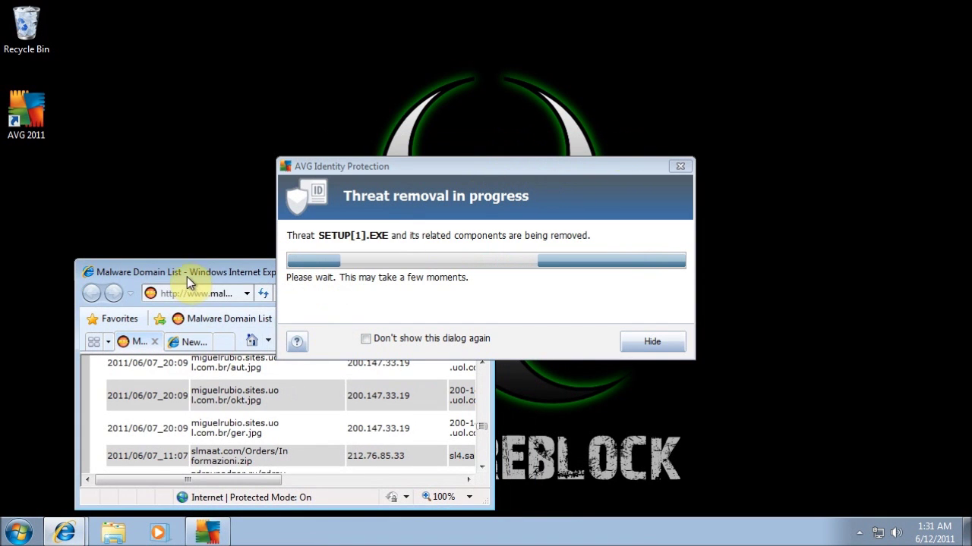
left_click_drag(187, 277, 390, 6)
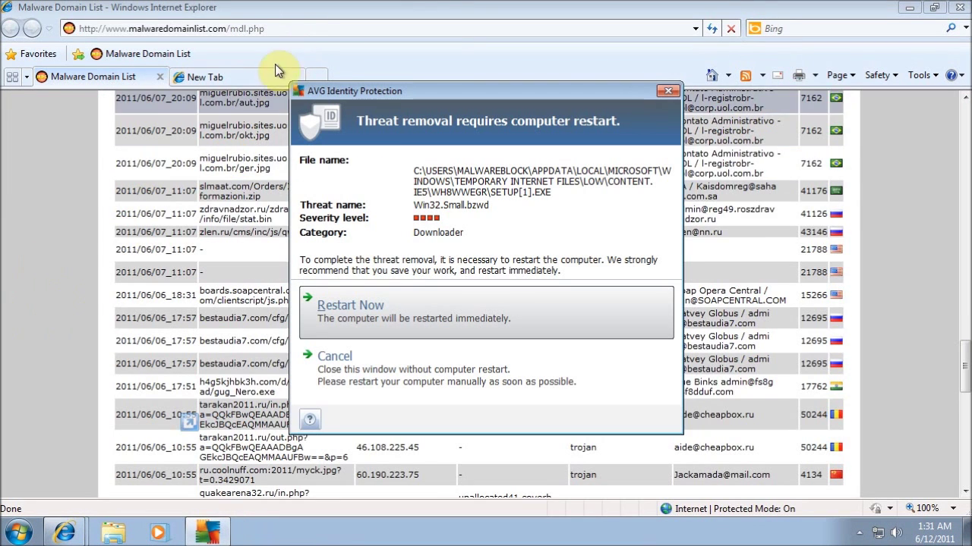
left_click(289, 76)
Close the leftover new tab and cancel AVG's immediate restart.
left_click(297, 76)
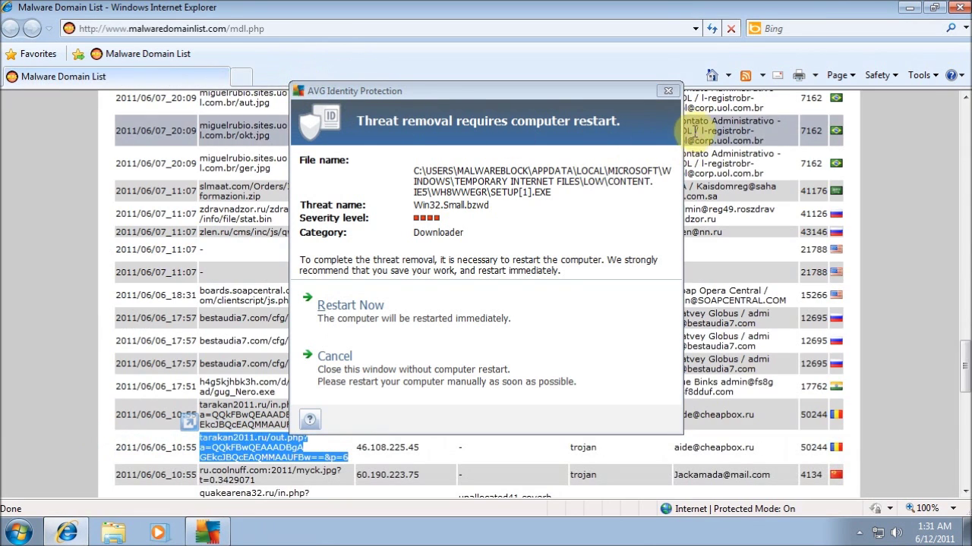
left_click(427, 380)
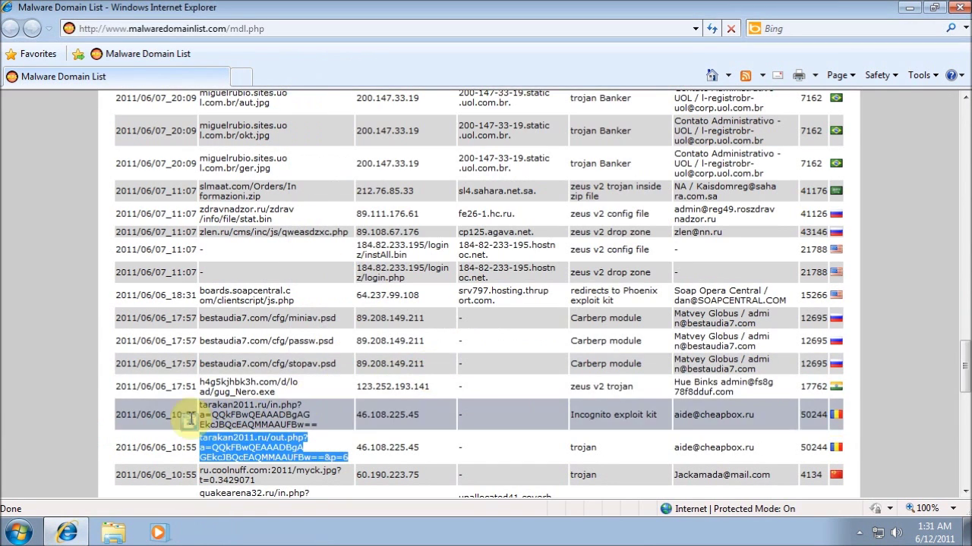
left_click(10, 403)
Close Internet Explorer with the malware list and switch the Windows 7 guest to windowed mode.
scroll(10, 402, "down", 2)
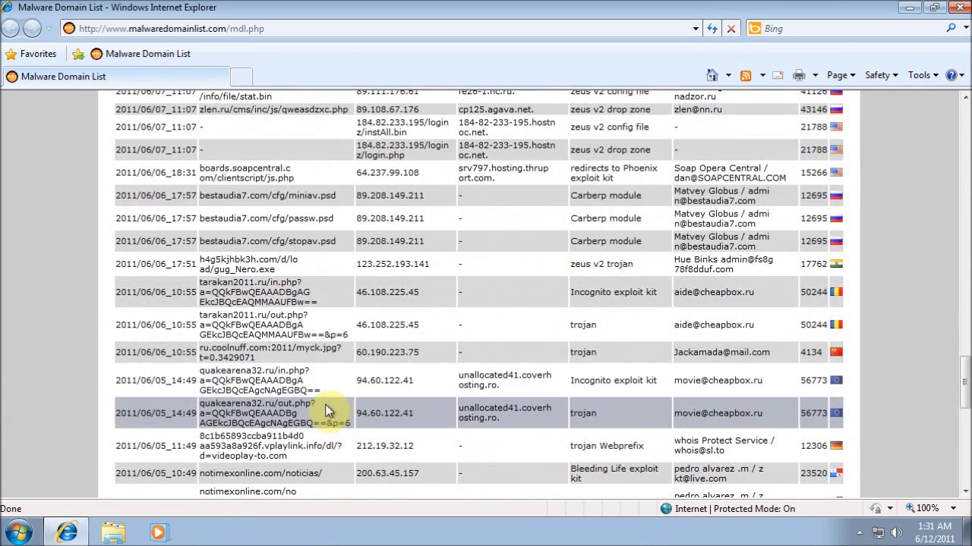
scroll(338, 421, "down", 3)
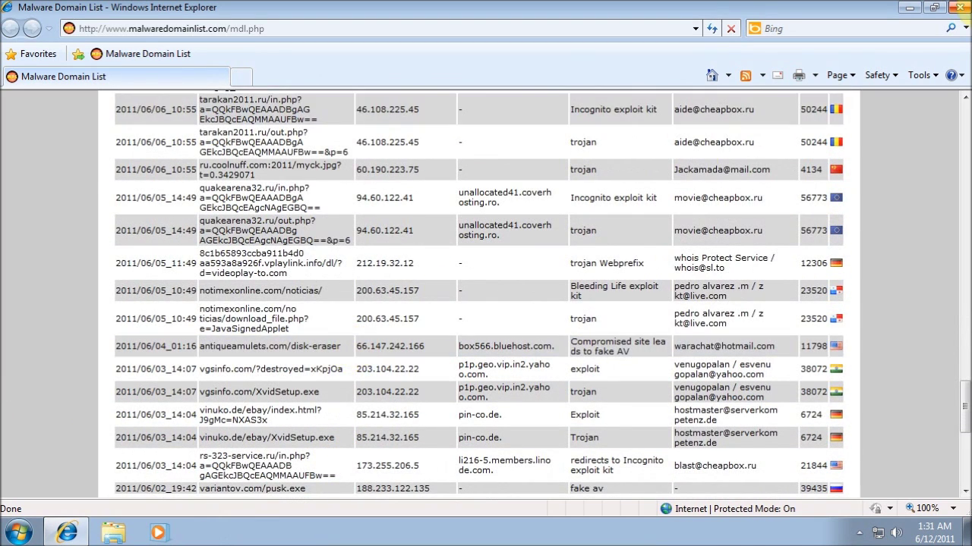
left_click(954, 8)
mouse_move(565, 541)
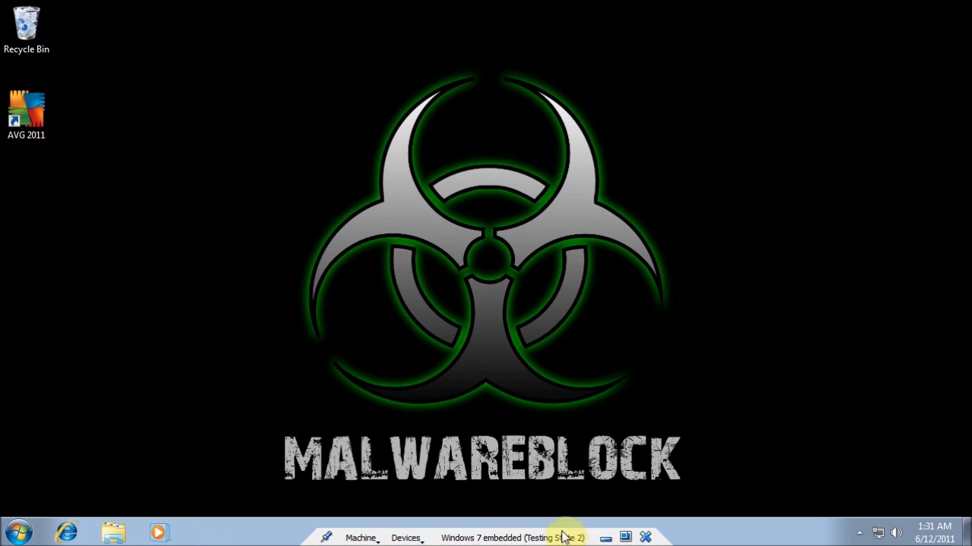
left_click(628, 537)
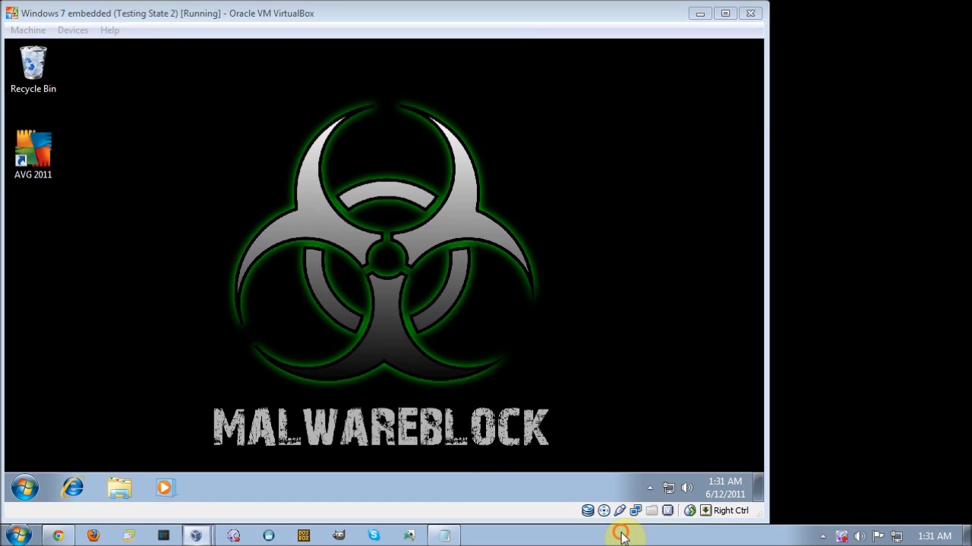